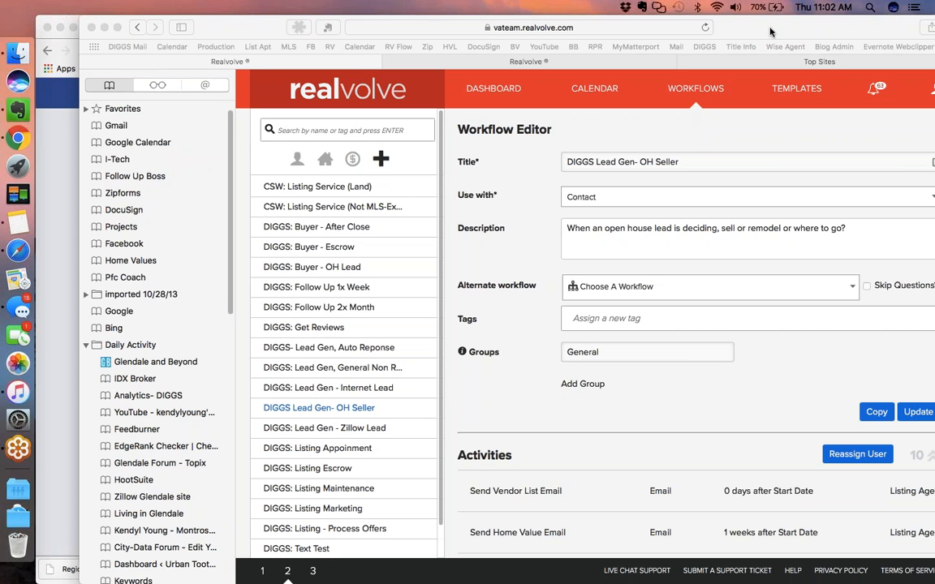
# Step: Review the scheduled activities of the DIGGS Lead Gen- OH Seller workflow and decline the incoming call
pyautogui.click(775, 32)
pyautogui.moveTo(775, 33); pyautogui.dragTo(719, 24)
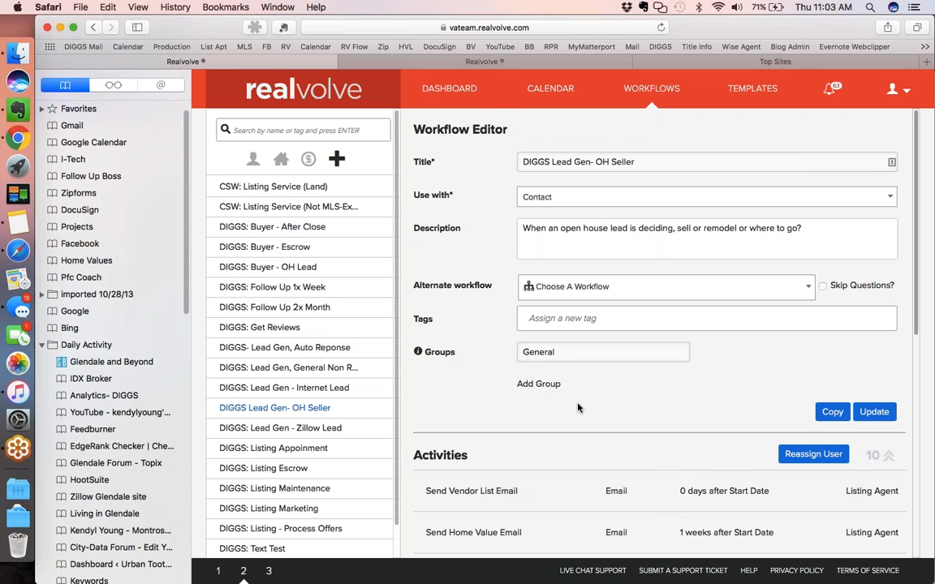
pyautogui.scroll(-1, 577, 408)
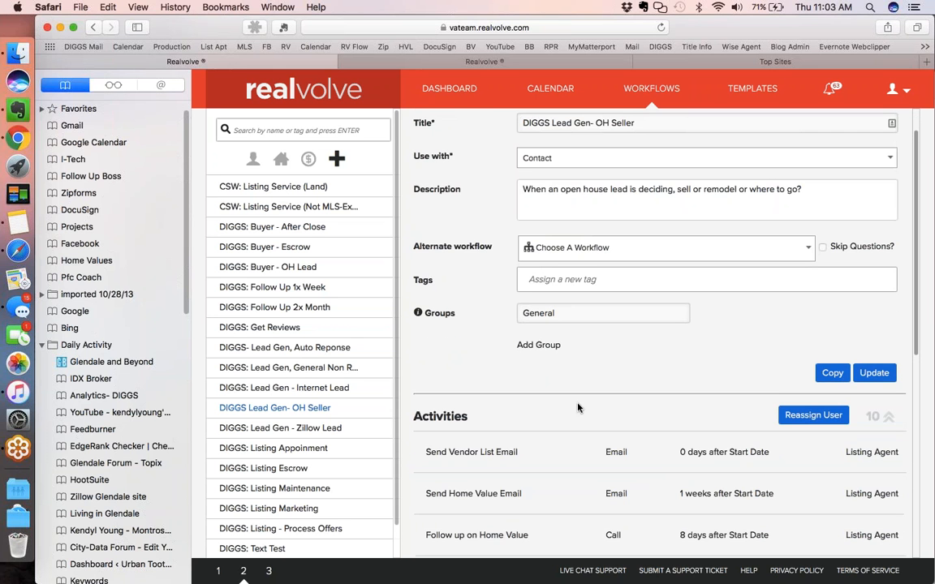
pyautogui.scroll(1, 577, 408)
pyautogui.scroll(-2, 578, 408)
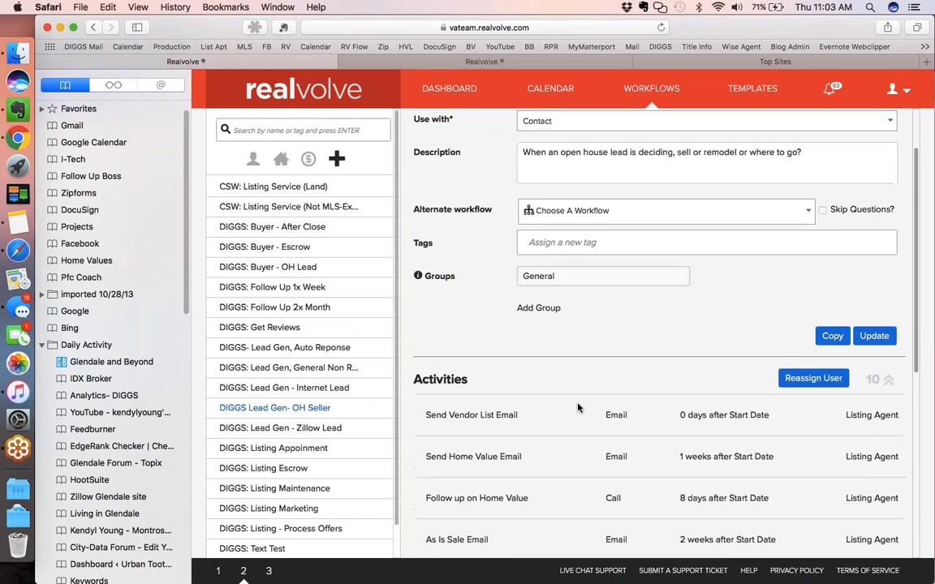
pyautogui.scroll(-5, 578, 408)
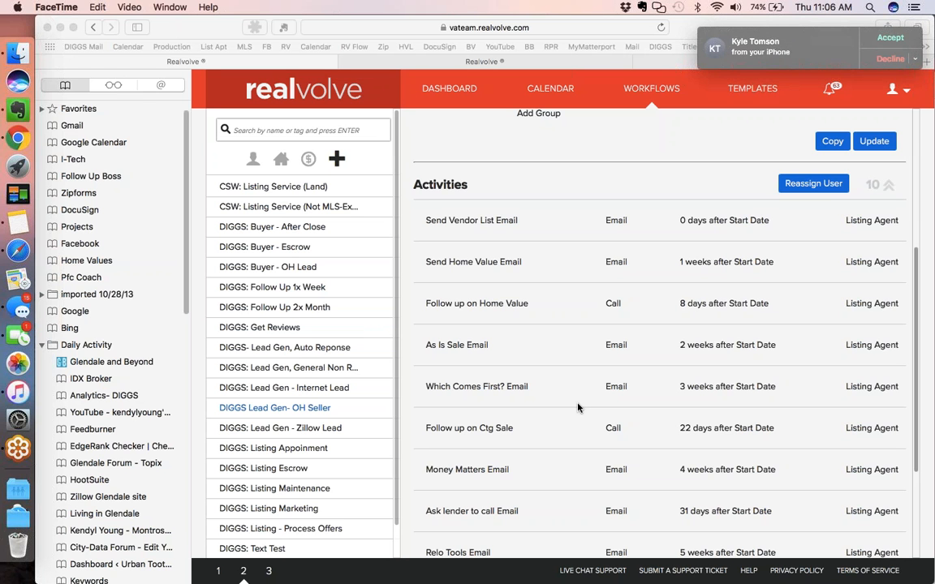
pyautogui.click(890, 59)
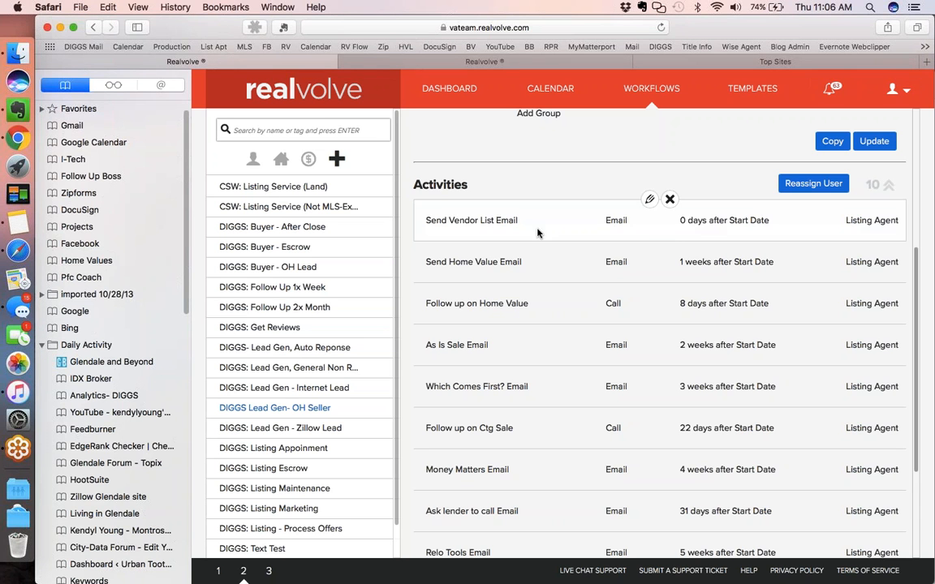
# Step: Review the Send Vendor List Email activity and the OH007 - Vendor List template, closing the activity with an update
pyautogui.click(652, 200)
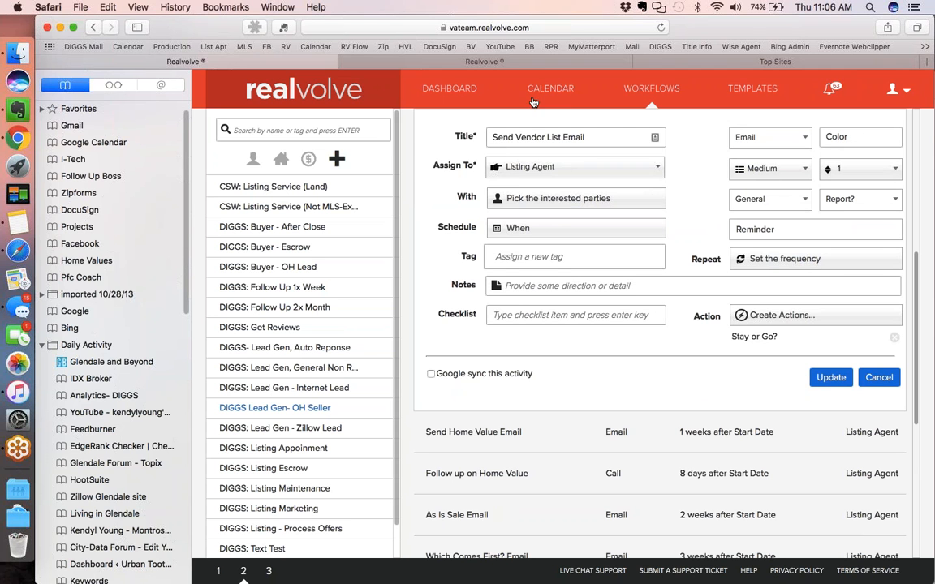
pyautogui.click(497, 65)
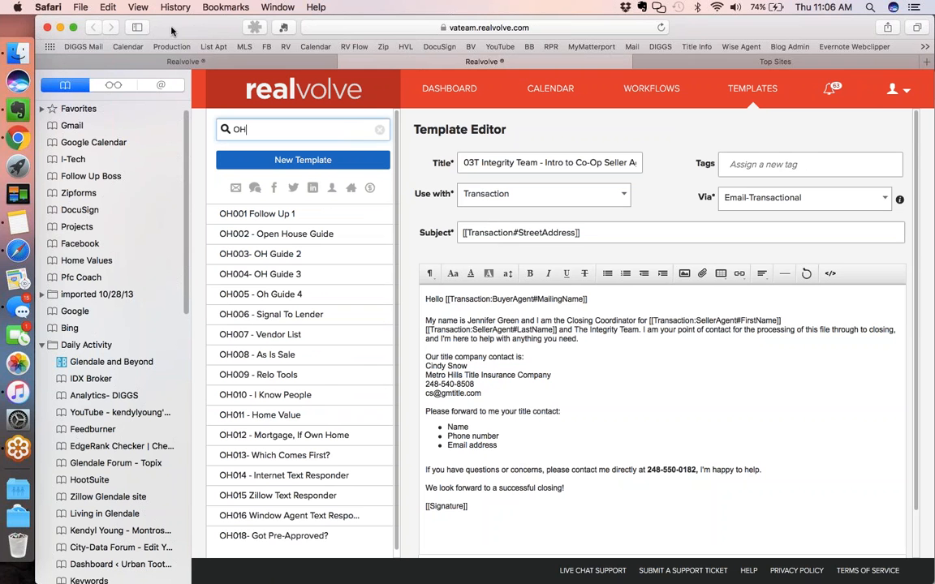
pyautogui.moveTo(172, 30); pyautogui.dragTo(205, 30)
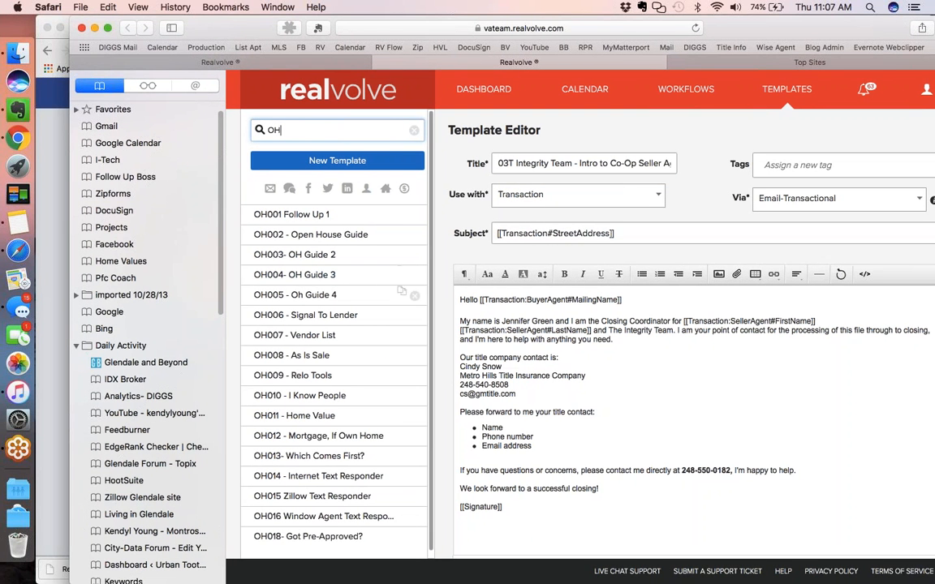
pyautogui.click(311, 339)
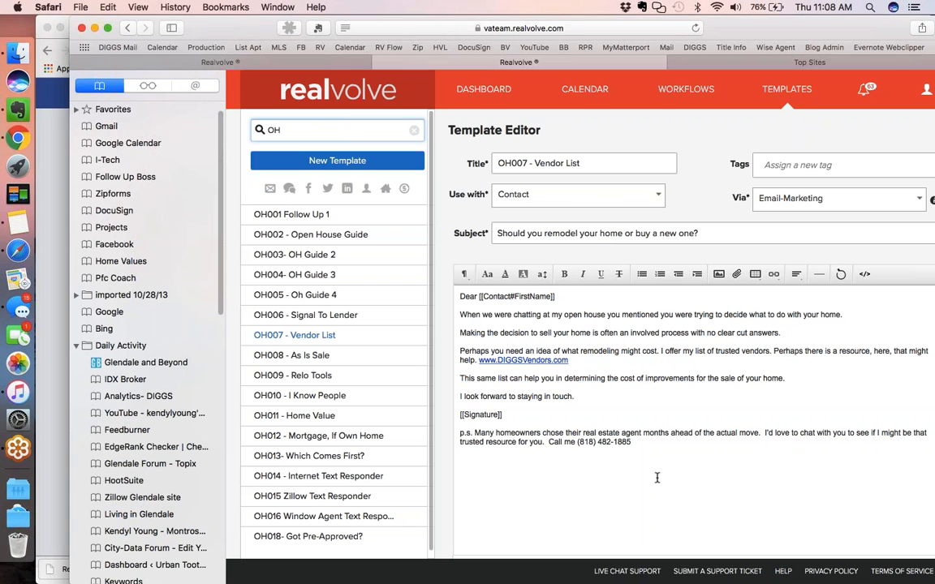
pyautogui.click(323, 64)
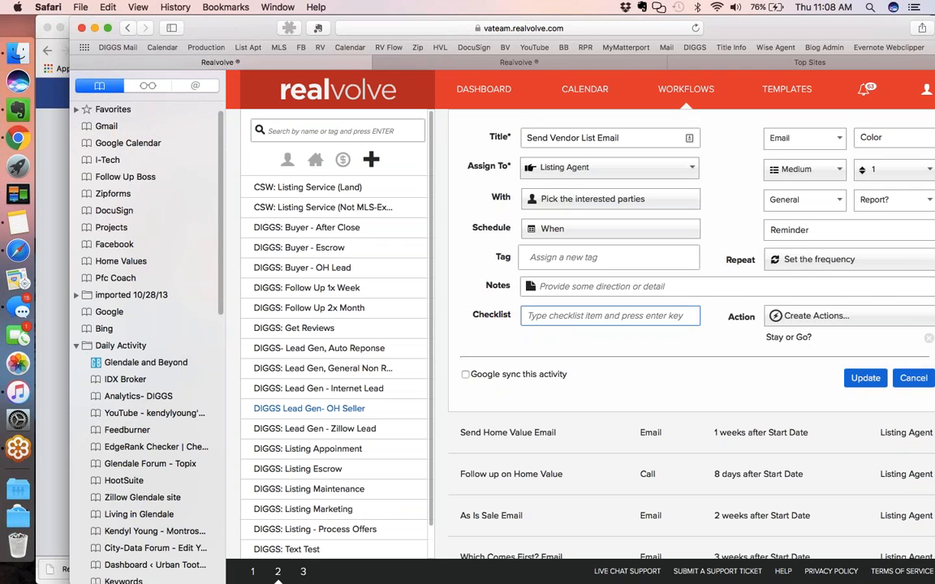
pyautogui.click(865, 378)
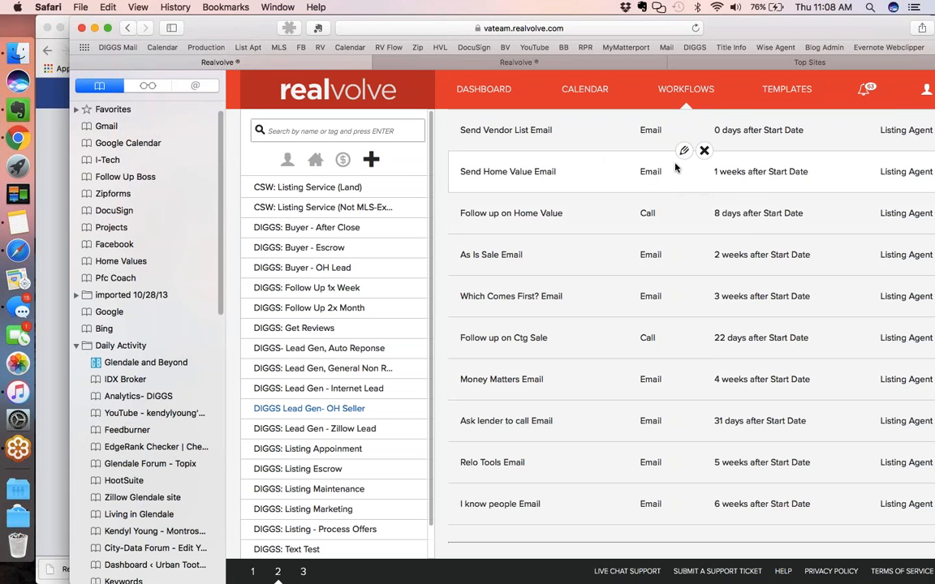
# Step: Review the Send Home Value Email activity and the OH011 - Home Value template, closing the activity with an update
pyautogui.click(684, 152)
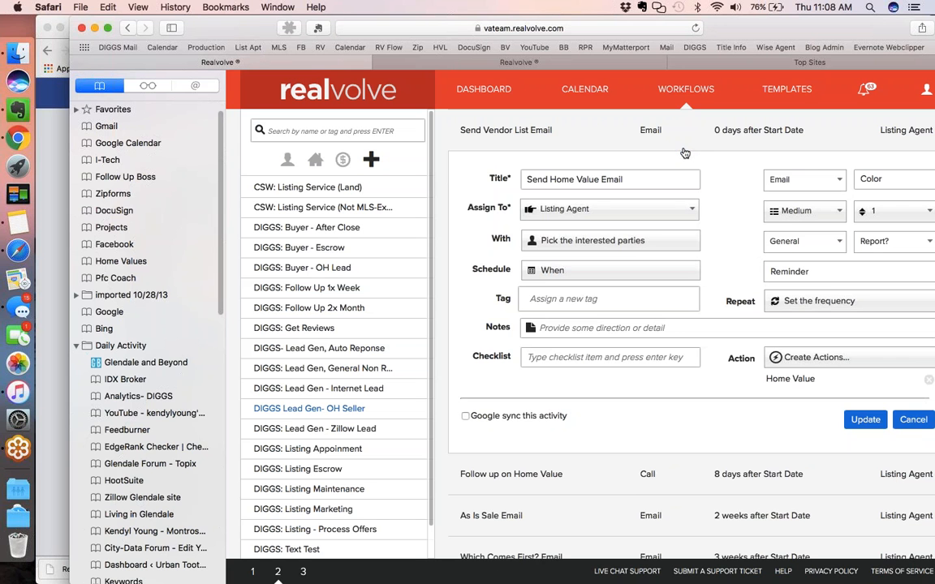
pyautogui.click(516, 62)
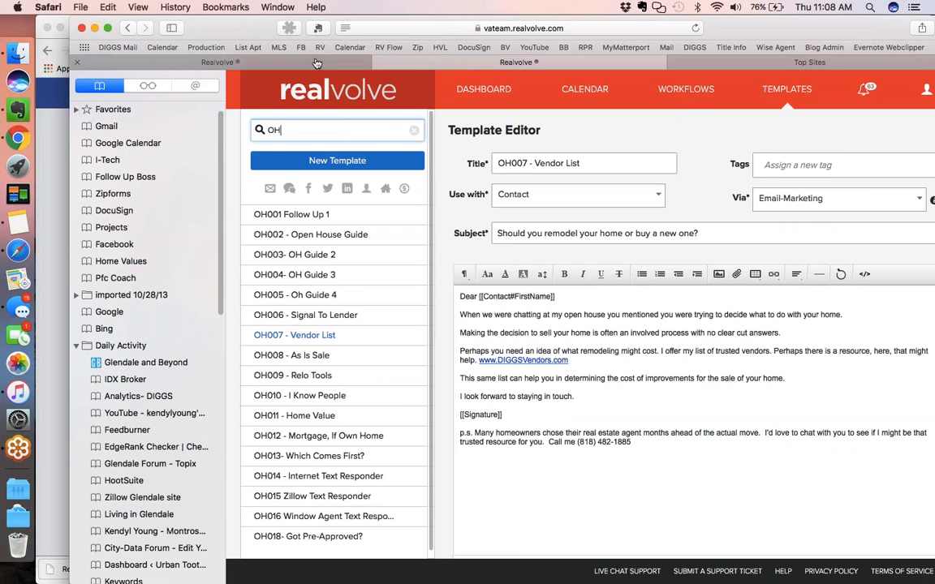
pyautogui.click(219, 63)
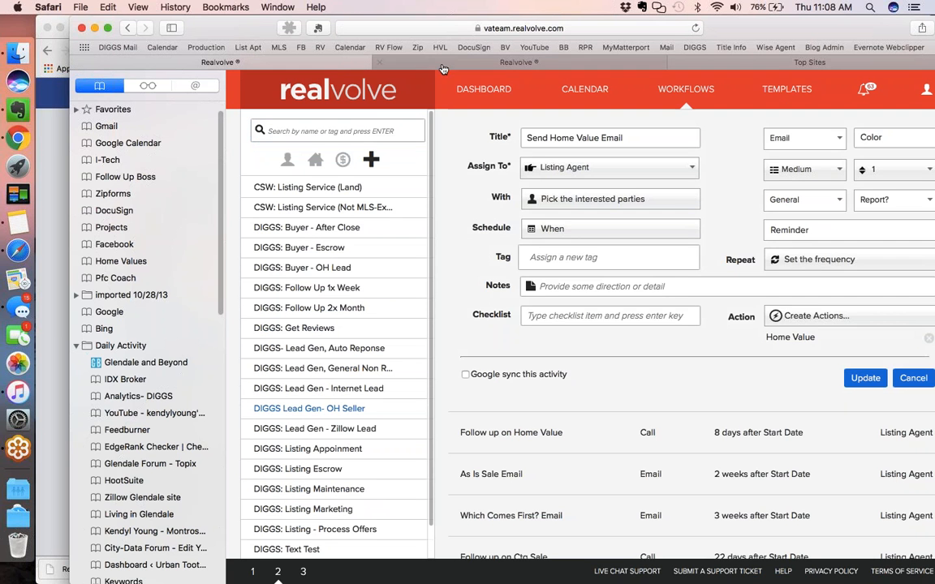
pyautogui.click(398, 63)
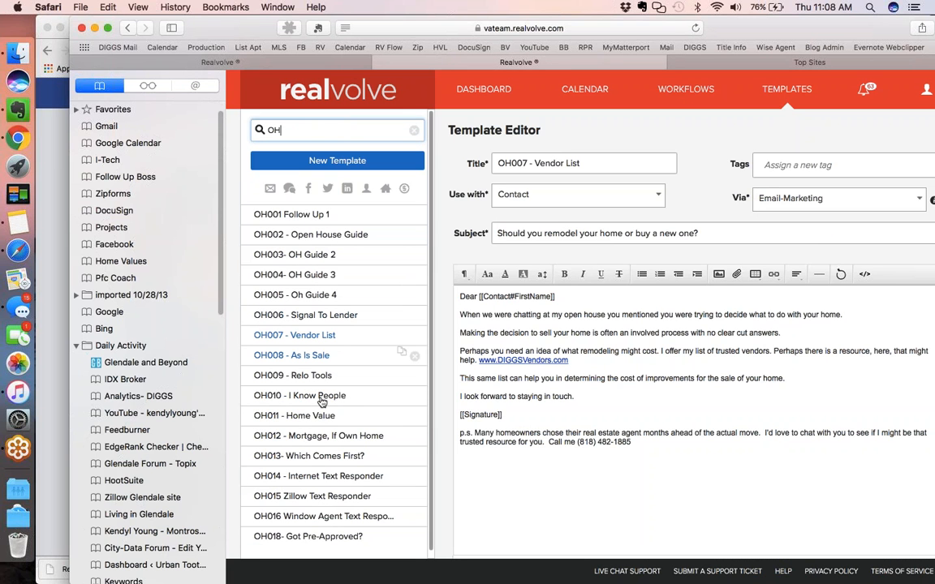
pyautogui.click(401, 412)
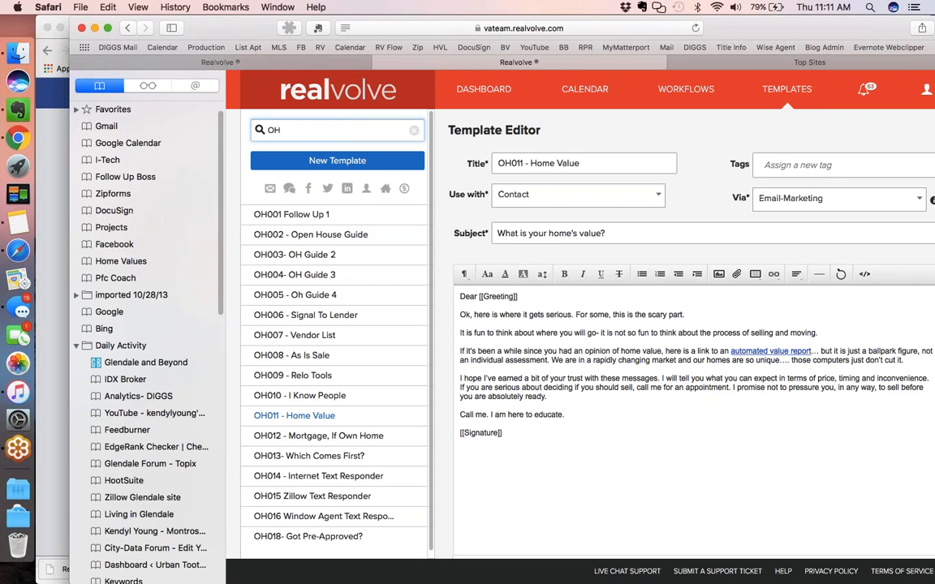
pyautogui.click(298, 64)
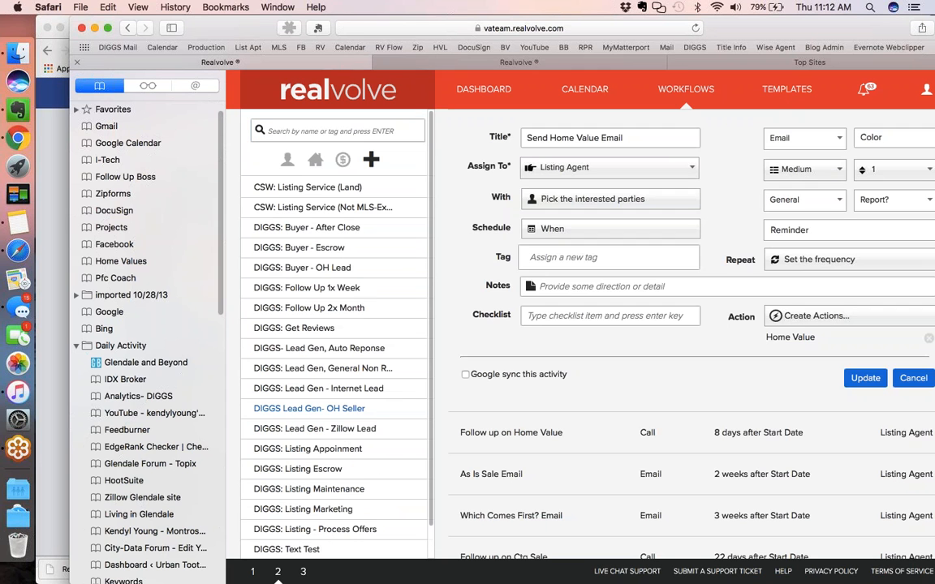
pyautogui.click(862, 378)
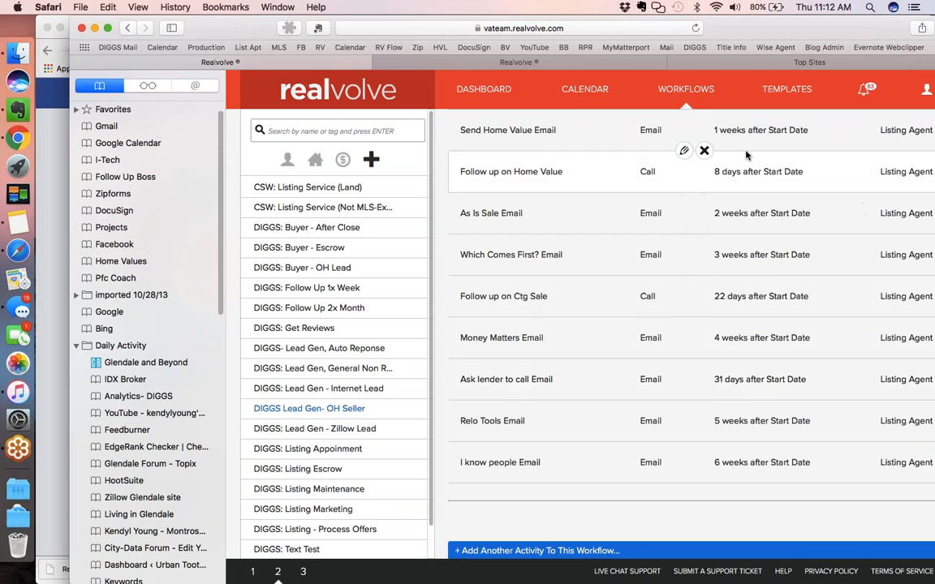
pyautogui.scroll(3, 745, 153)
pyautogui.scroll(-2, 745, 152)
pyautogui.scroll(1, 745, 154)
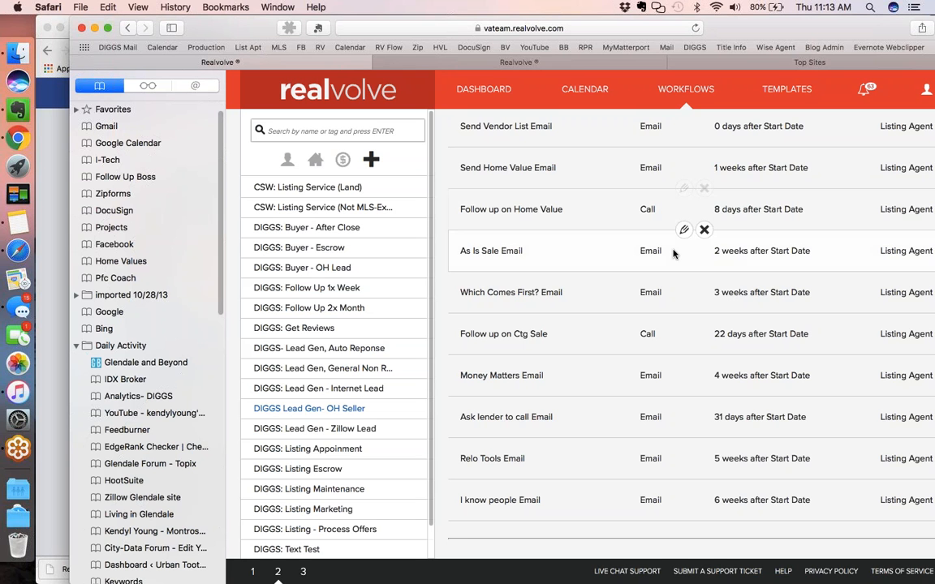
pyautogui.click(683, 233)
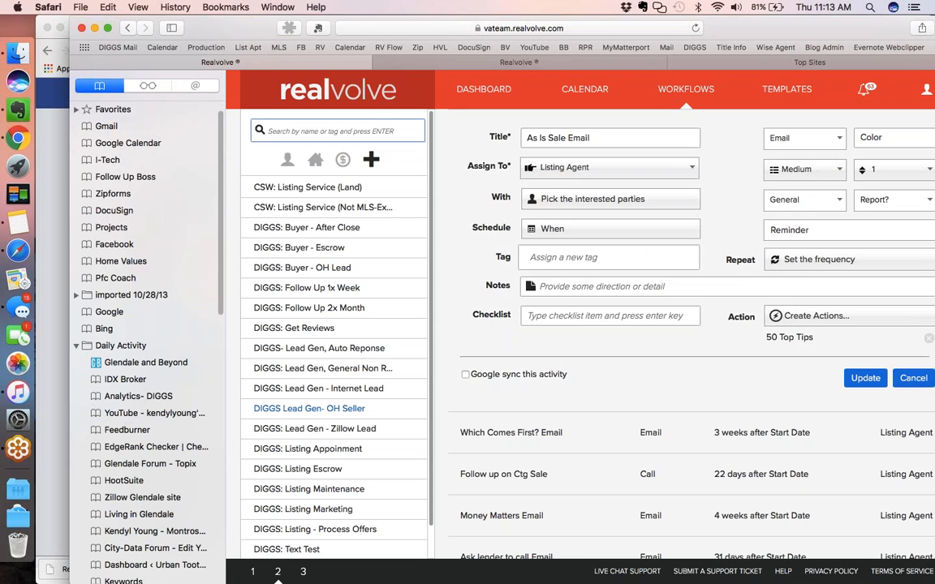
pyautogui.click(208, 50)
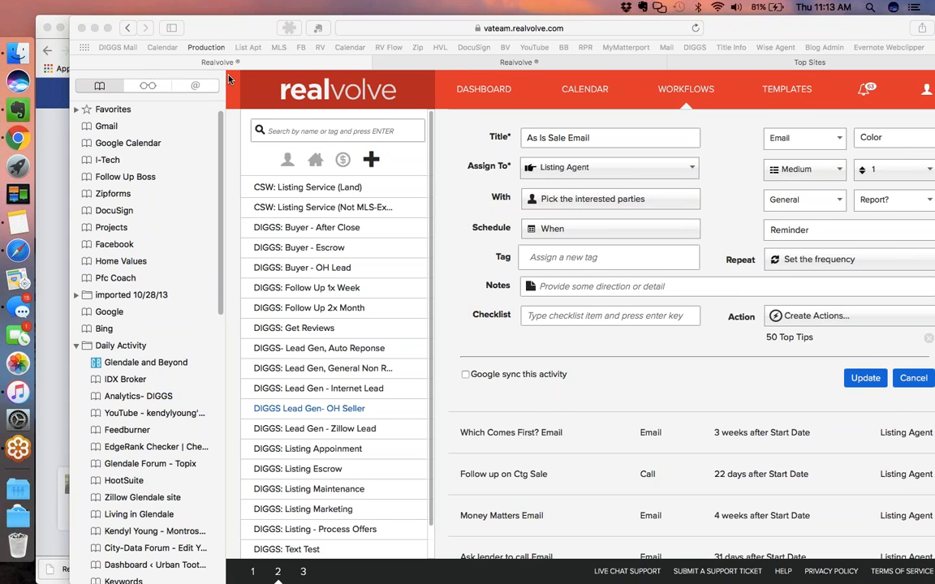
pyautogui.click(229, 78)
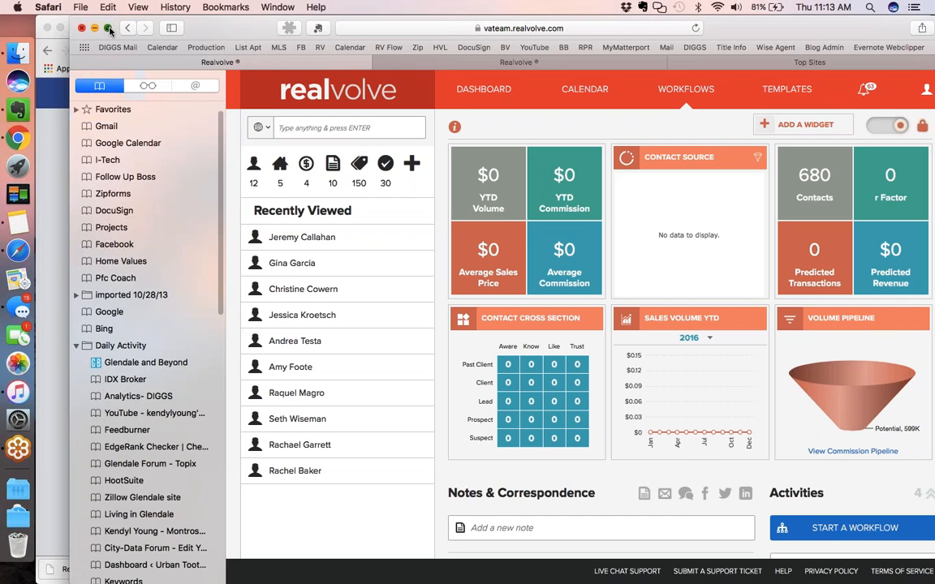
# Step: Make the browser window full screen and hide the bookmarks sidebar
pyautogui.click(108, 28)
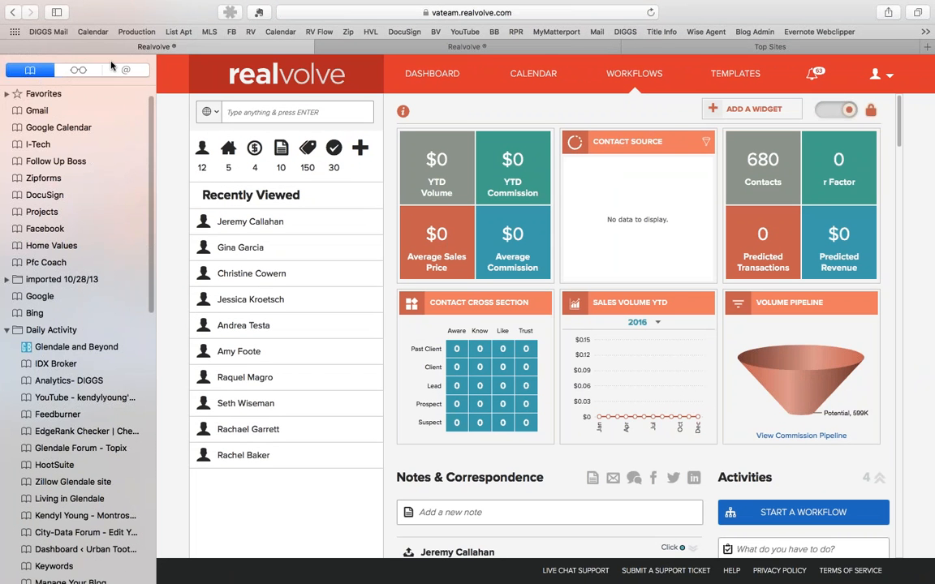
pyautogui.moveTo(155, 64); pyautogui.dragTo(57, 65)
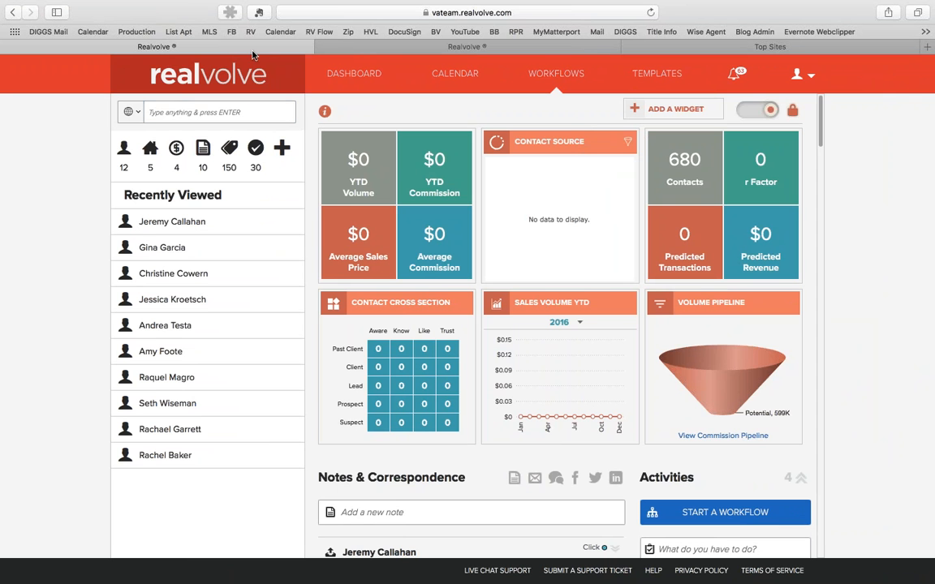
# Step: Open the DIGGS Lead Gen- OH Seller workflow from the second page of workflows and expand its activities
pyautogui.click(557, 79)
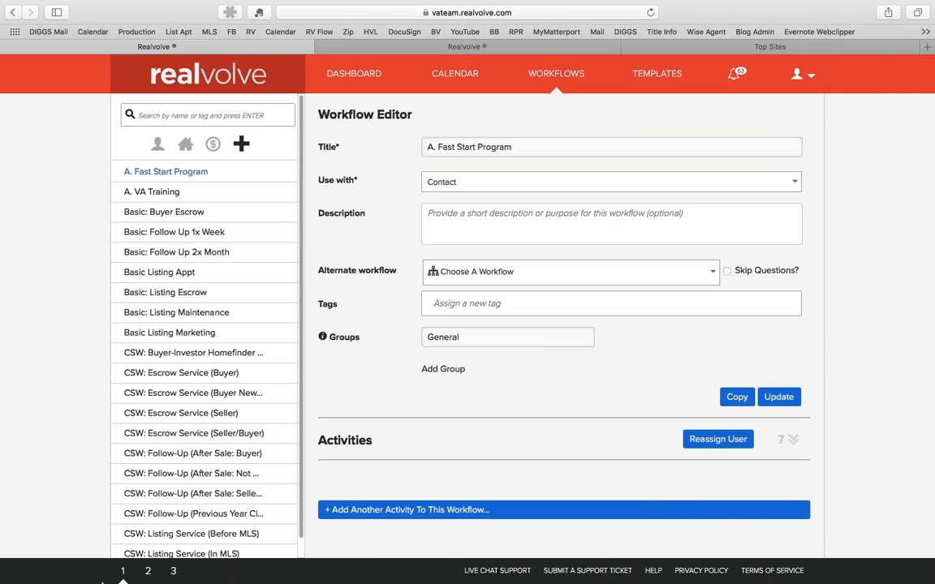
pyautogui.click(149, 572)
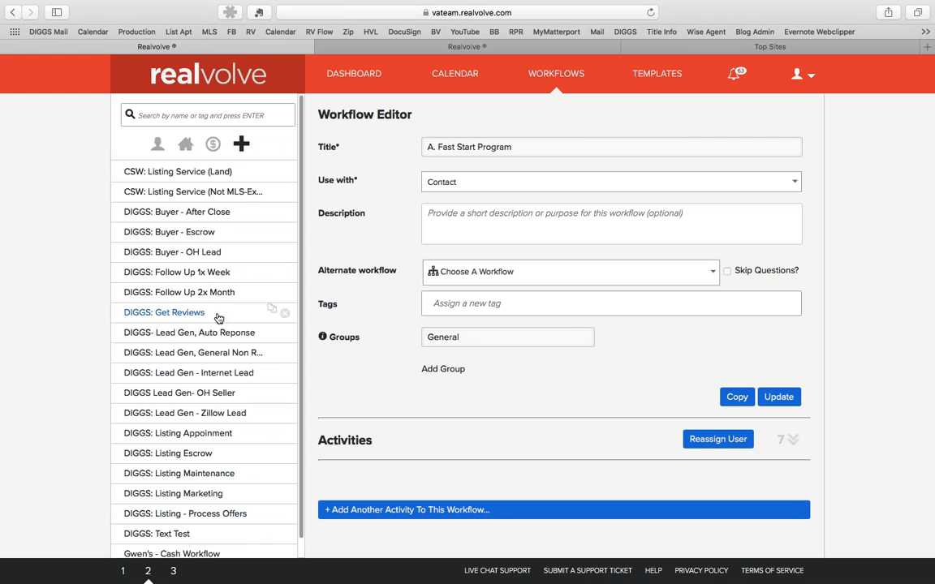
pyautogui.click(216, 394)
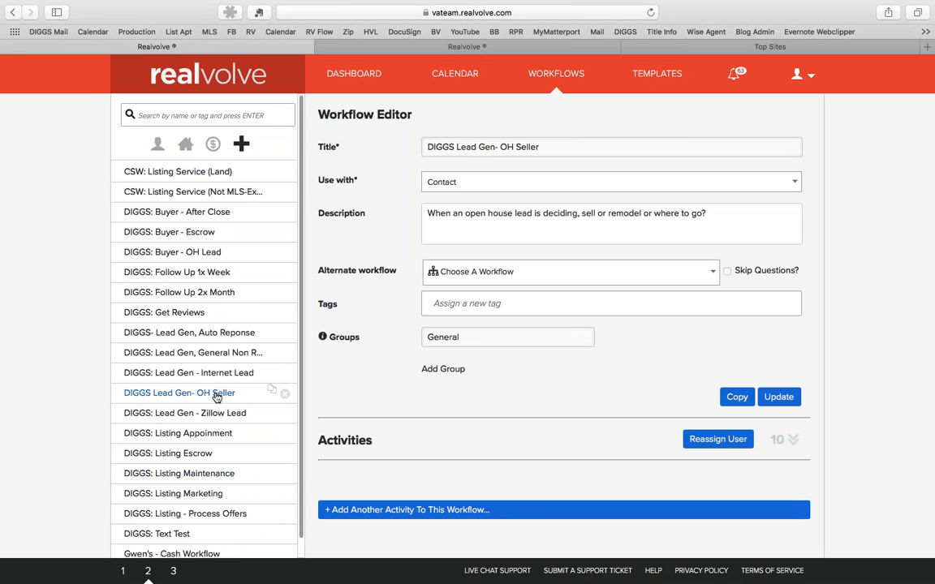
pyautogui.click(791, 440)
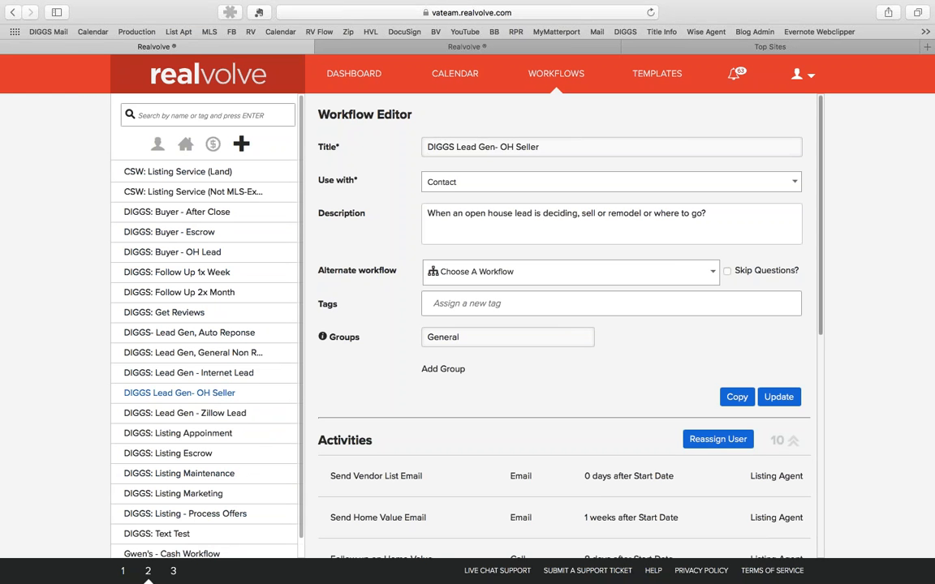
# Step: Review the As Is Sale Email activity and the OH008 - As Is Sale template, returning to the open activity
pyautogui.moveTo(567, 458)
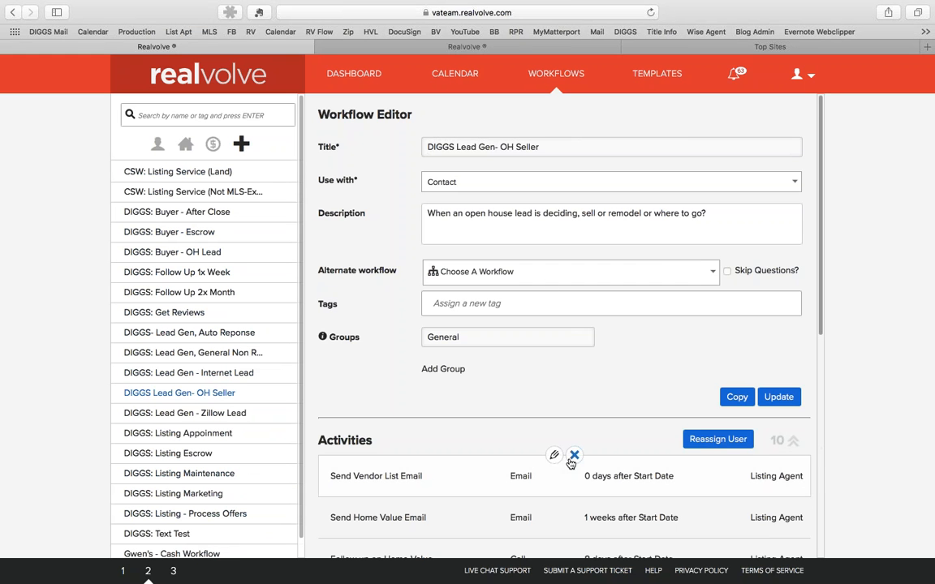
pyautogui.scroll(-1, 570, 464)
pyautogui.scroll(-6, 571, 464)
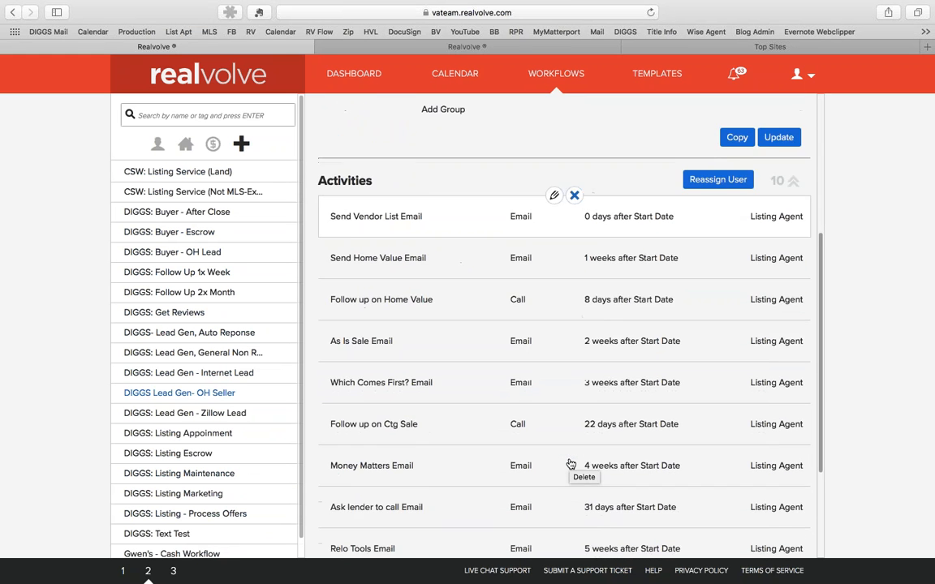
pyautogui.click(552, 334)
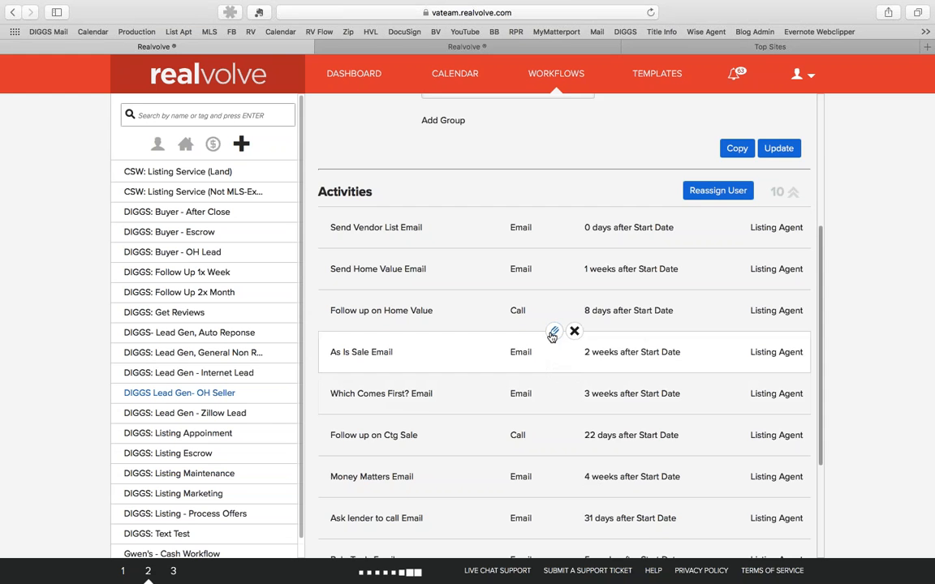
pyautogui.scroll(-5, 551, 337)
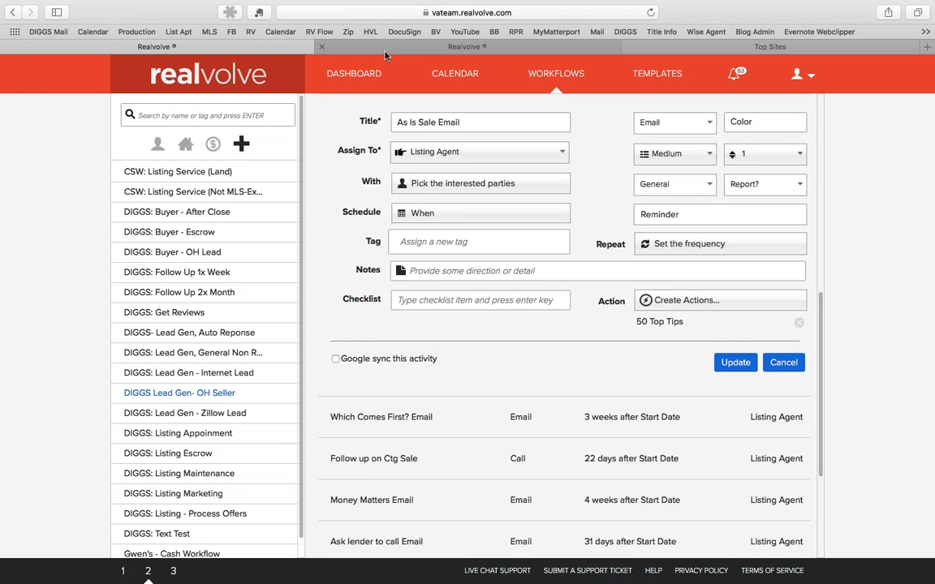
pyautogui.click(346, 46)
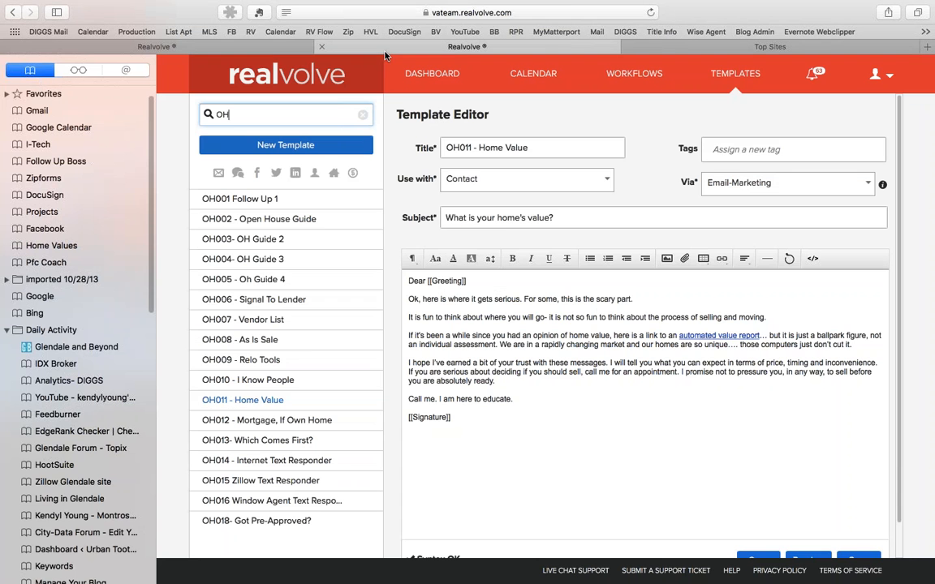
pyautogui.click(263, 345)
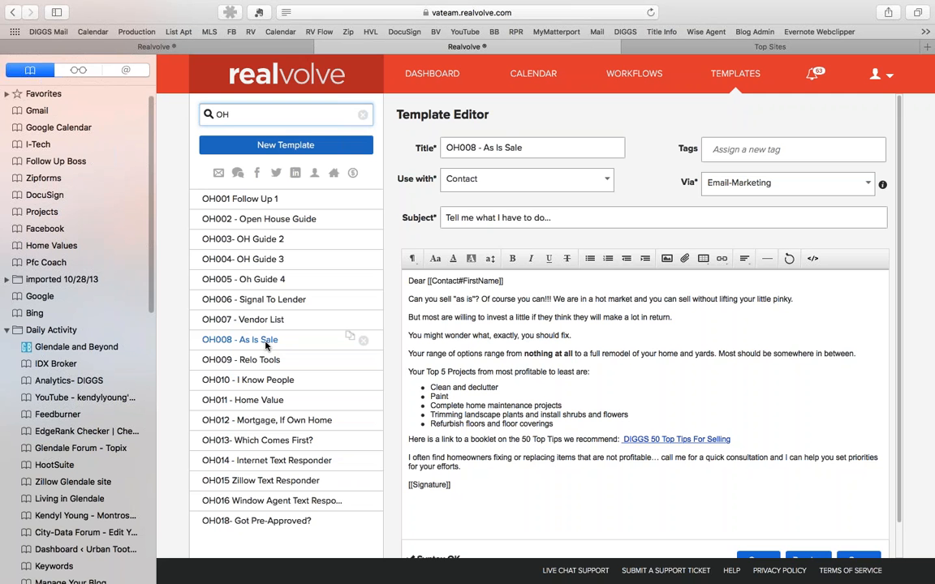
pyautogui.click(148, 43)
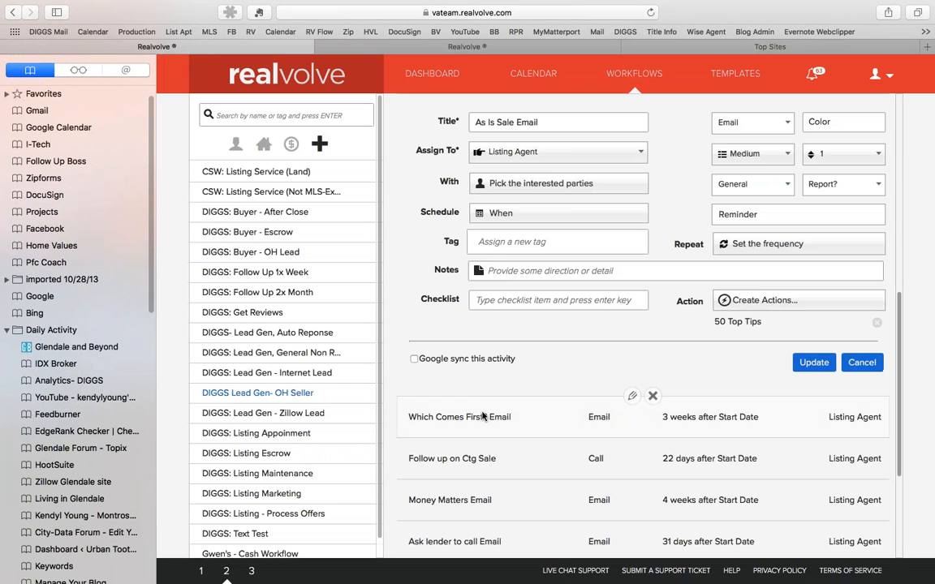
# Step: Close the As Is Sale Email activity with an update, and review the Which Comes First? Email activity and the OH013 - Which comes first? template
pyautogui.click(814, 362)
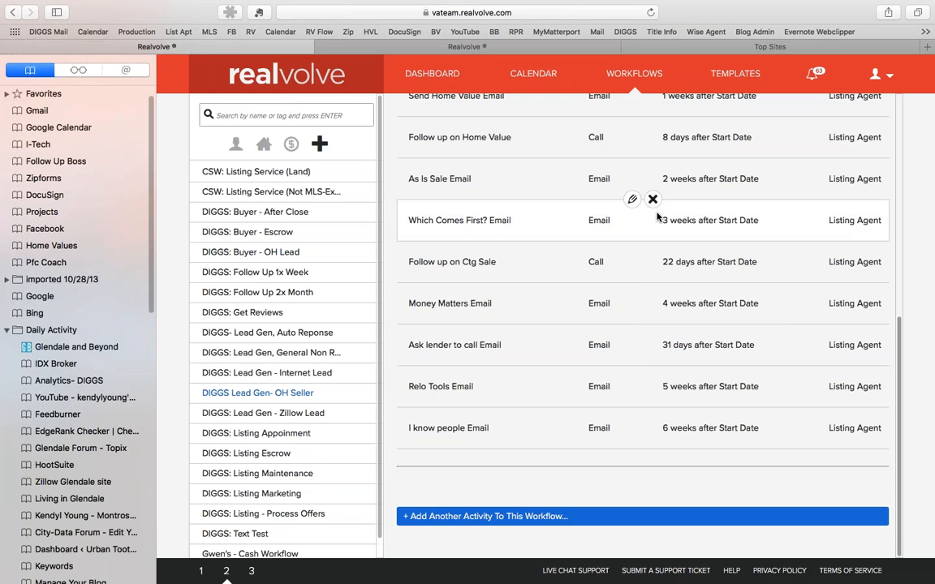
pyautogui.click(633, 201)
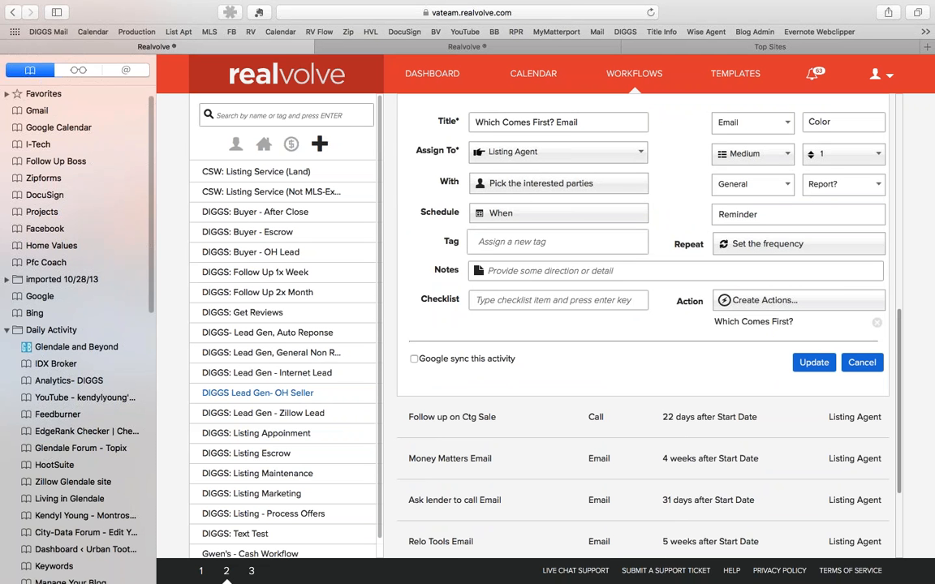
pyautogui.click(458, 47)
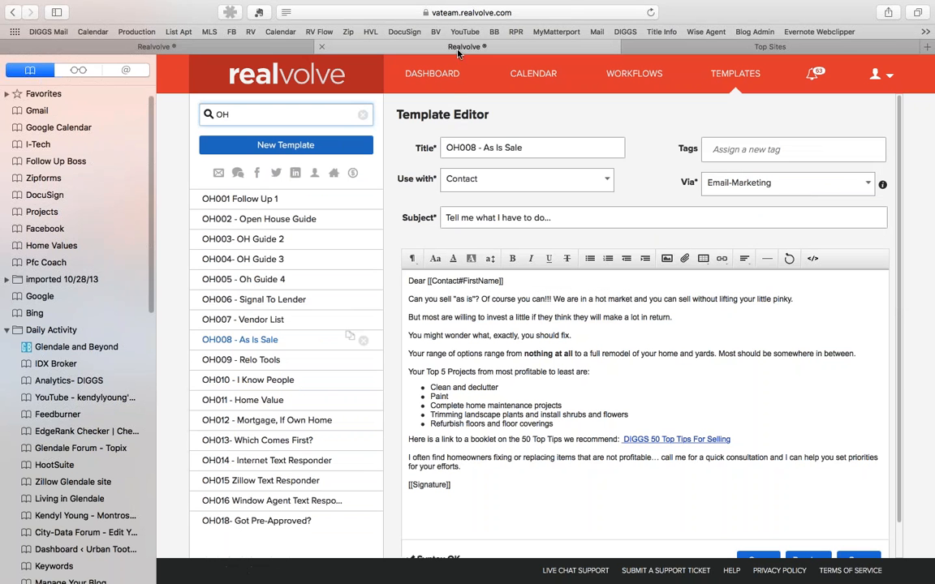
pyautogui.click(268, 443)
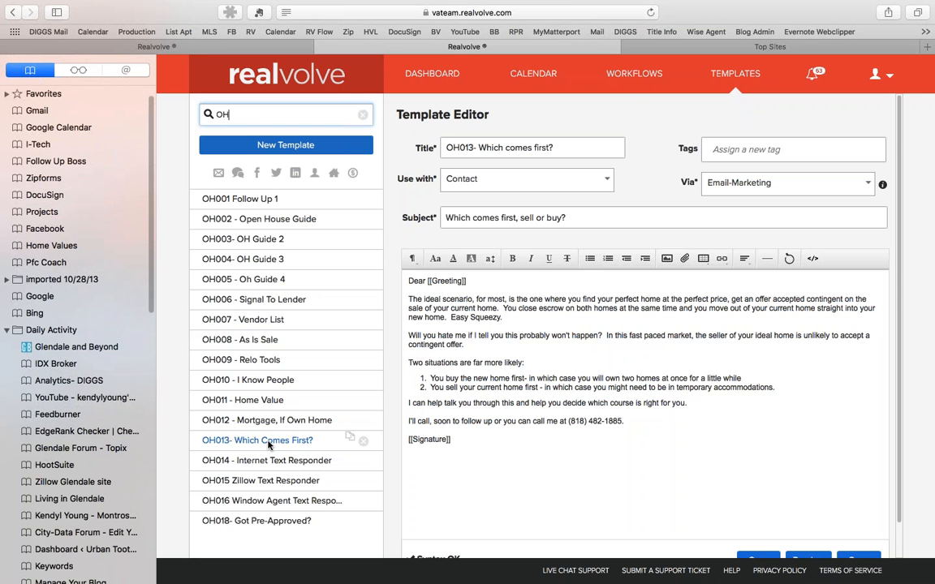
pyautogui.click(185, 46)
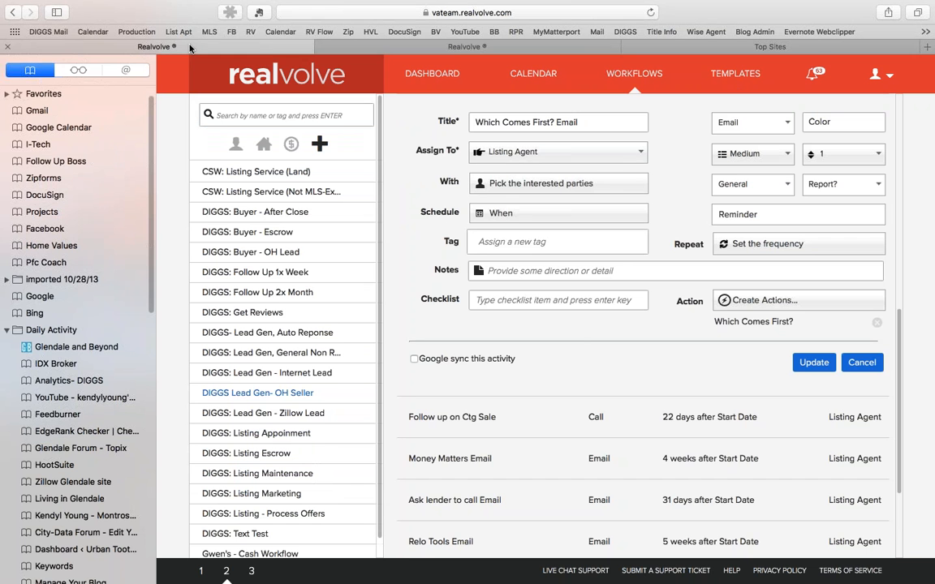
pyautogui.click(809, 365)
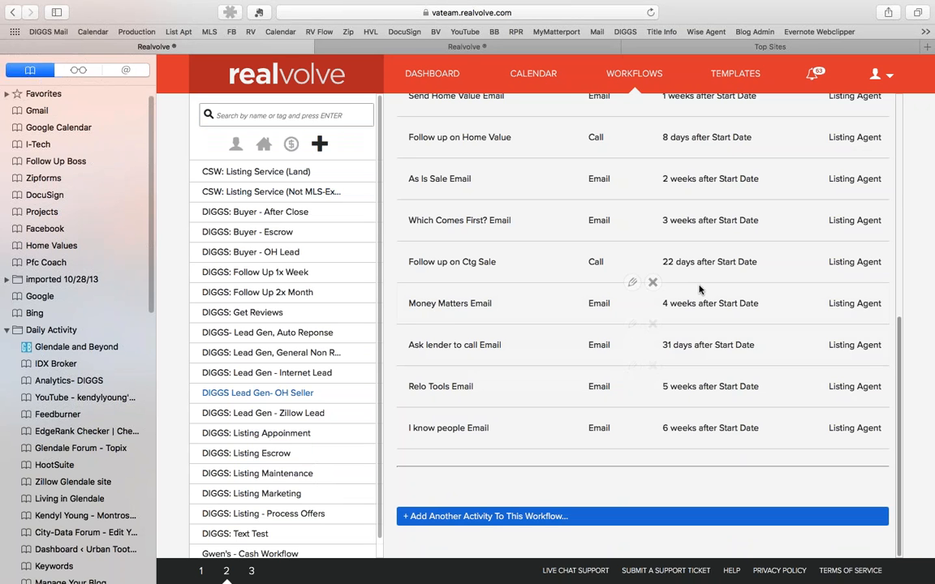
# Step: Recheck the OH013 - Which comes first? template as background for the Follow up on Ctg Sale call, returning to the workflow
pyautogui.scroll(1, 699, 289)
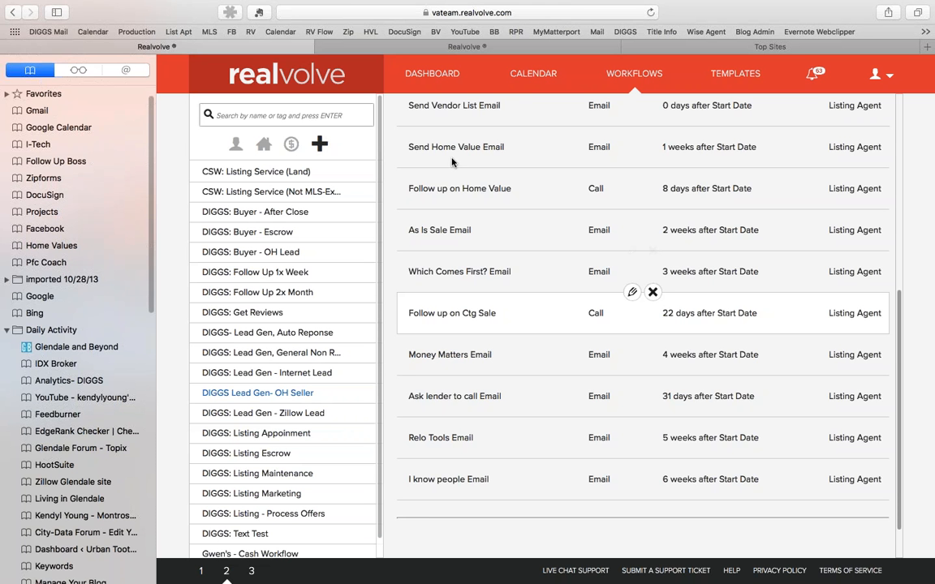
pyautogui.click(448, 47)
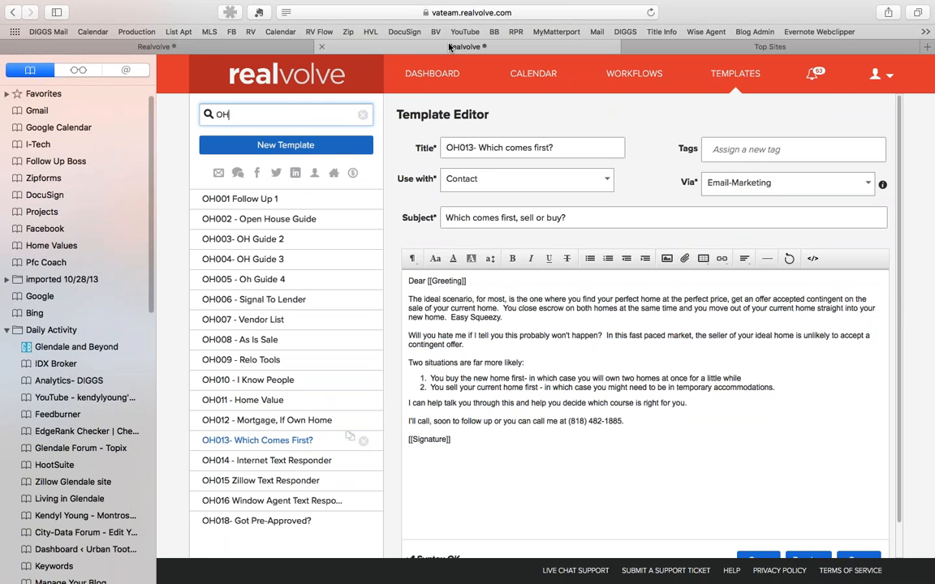
pyautogui.click(210, 47)
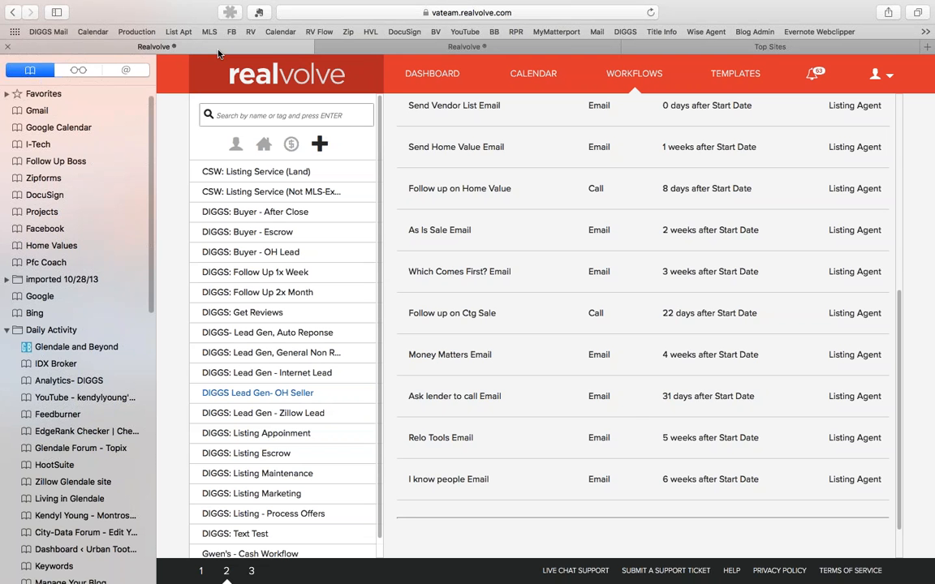
# Step: Review the Money Matters Email activity, its Money Matters action and the OH012 - Mortgage, if own home template
pyautogui.moveTo(633, 336)
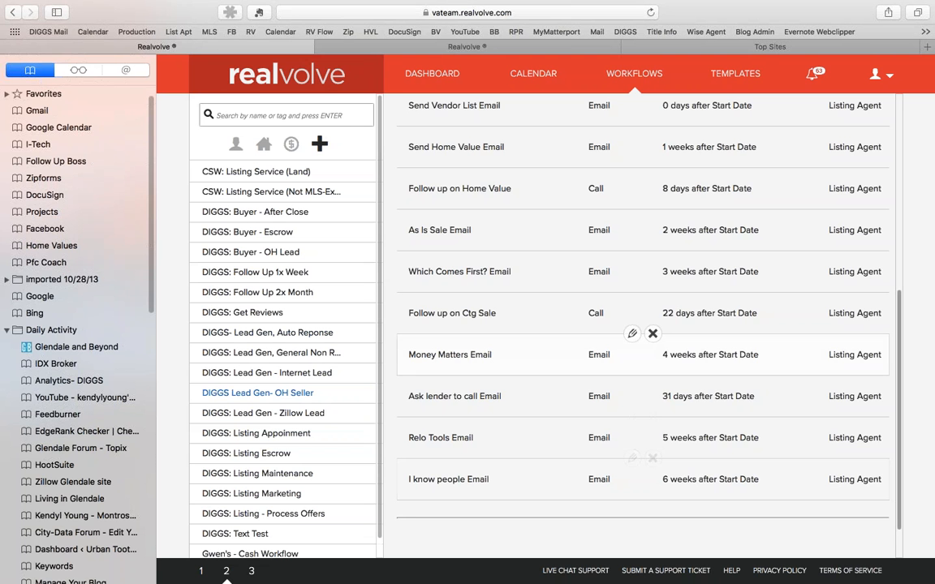
pyautogui.click(633, 336)
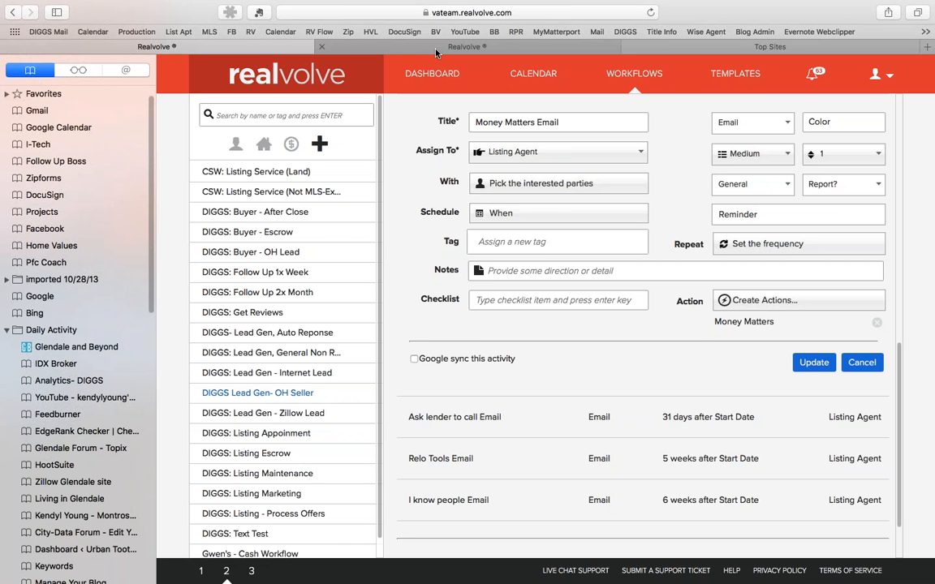
pyautogui.click(436, 48)
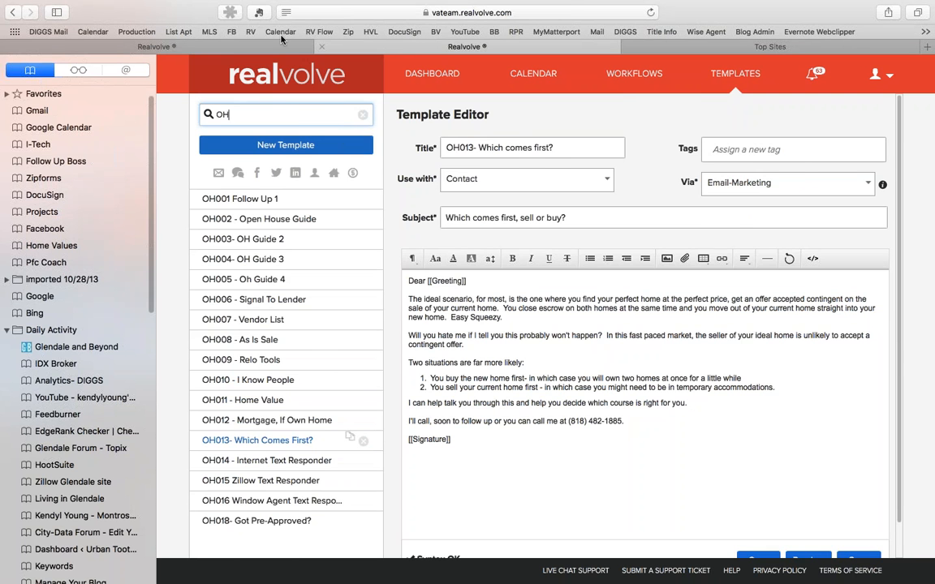
pyautogui.click(231, 47)
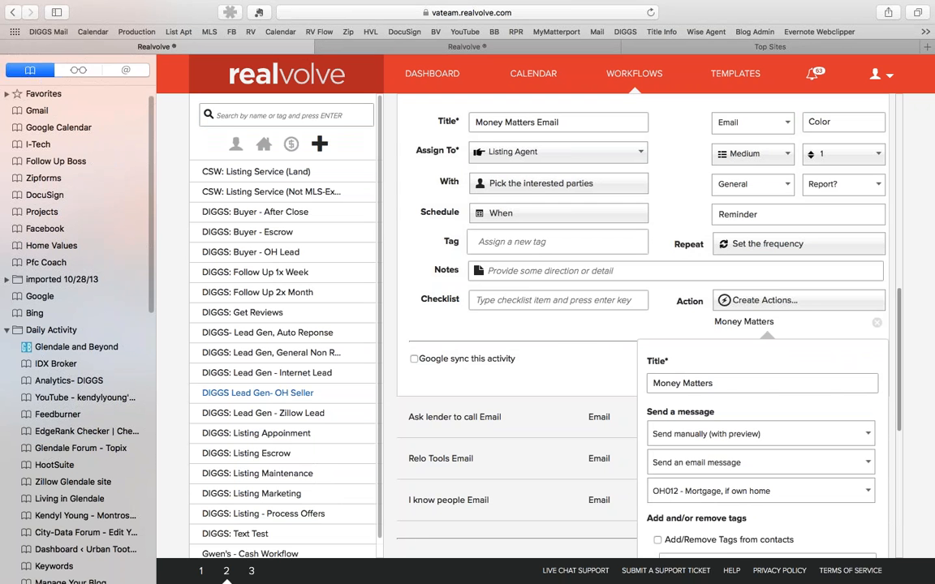
pyautogui.click(374, 46)
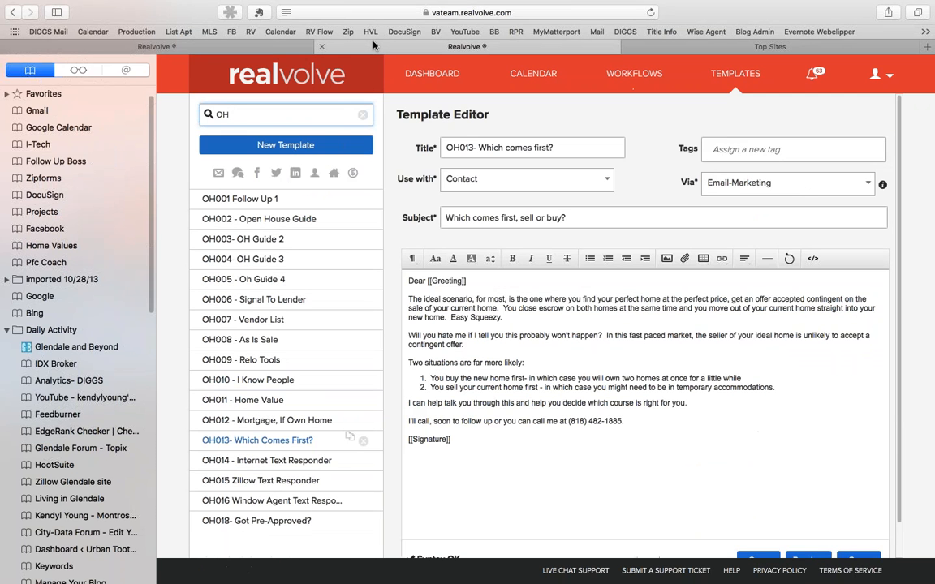
pyautogui.click(270, 423)
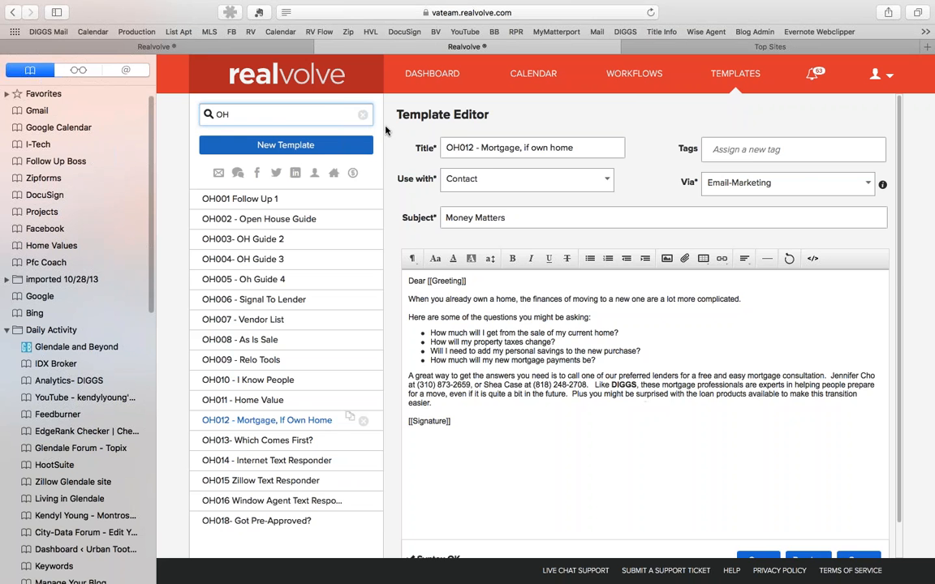
# Step: Save the Money Matters action with the OH012 - Mortgage, if own home template and update the Money Matters Email activity
pyautogui.click(228, 45)
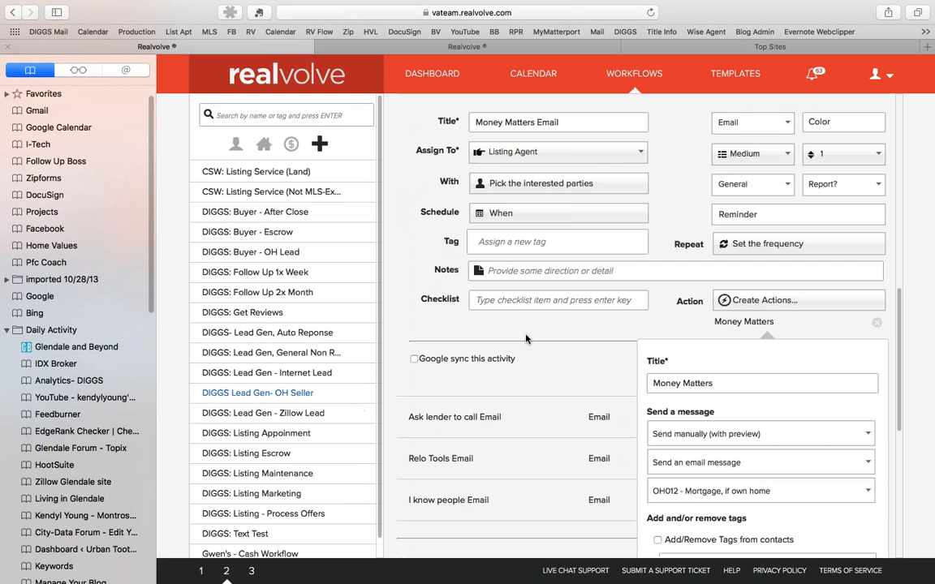
pyautogui.scroll(-3, 731, 309)
pyautogui.click(785, 361)
pyautogui.scroll(1, 649, 308)
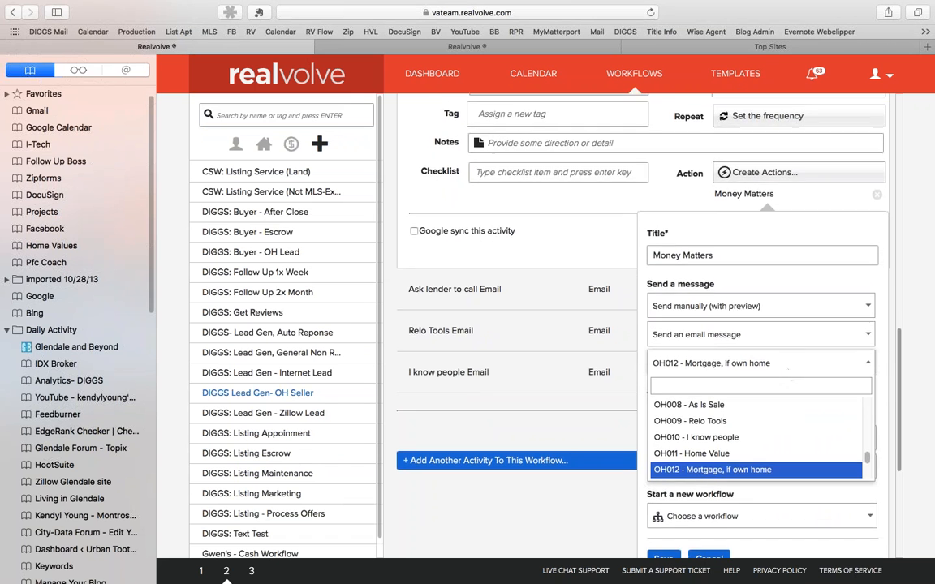
pyautogui.scroll(-3, 626, 536)
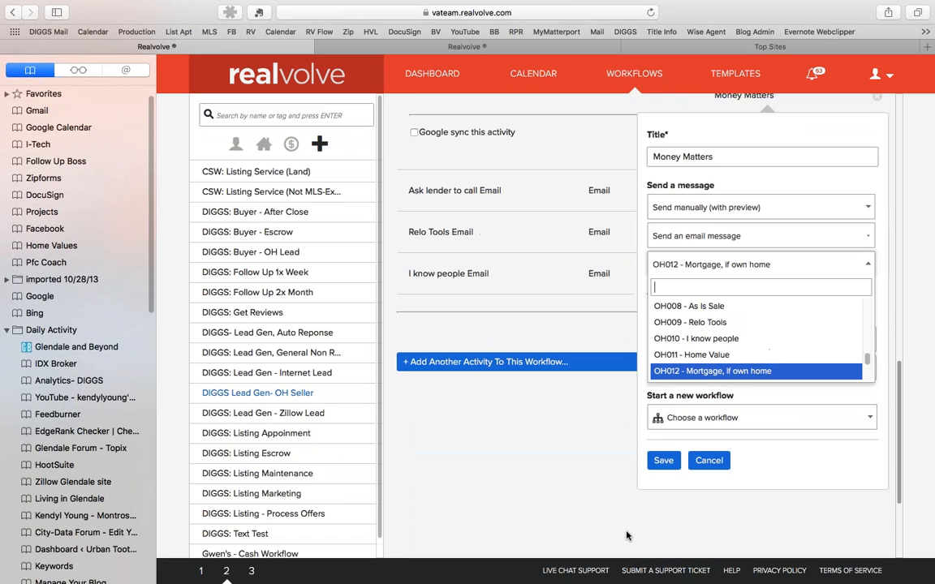
pyautogui.click(664, 471)
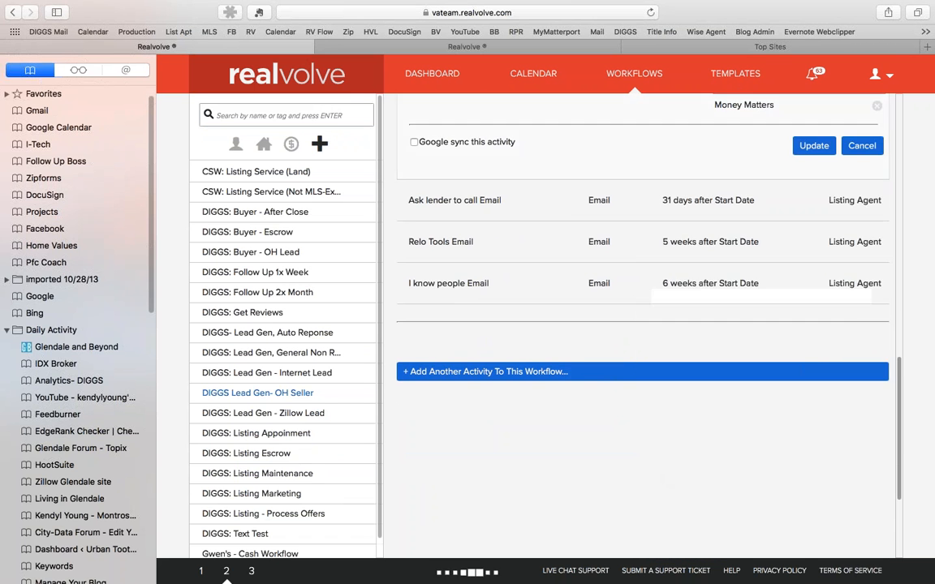
pyautogui.click(811, 145)
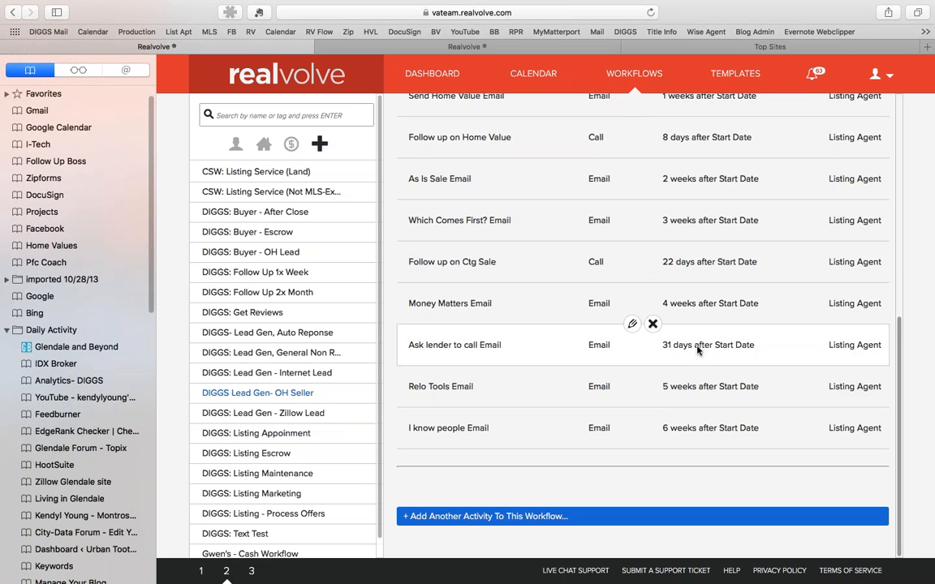
# Step: Review the Ask lender to call Email activity and the OH006 - Signal to Lender template, closing the activity with an update
pyautogui.click(632, 325)
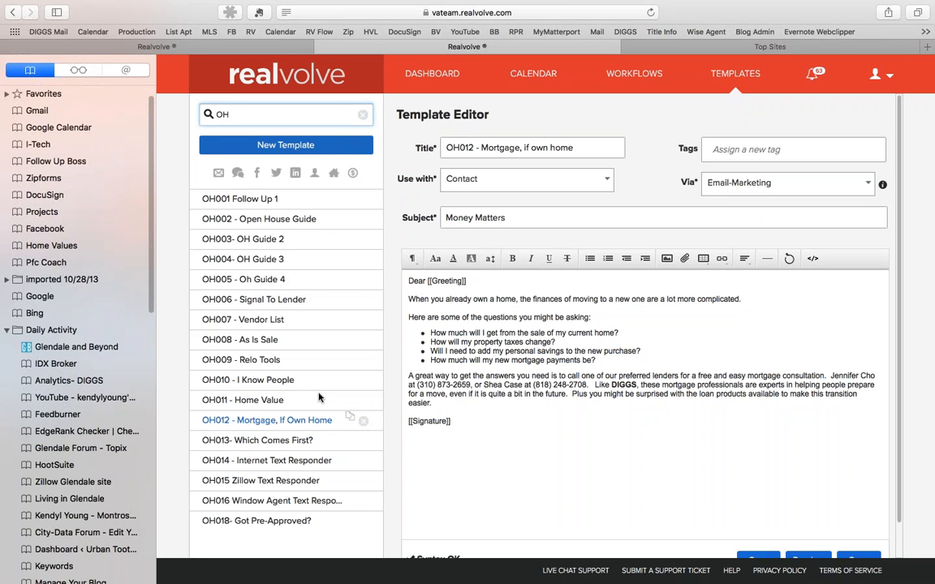
pyautogui.click(290, 301)
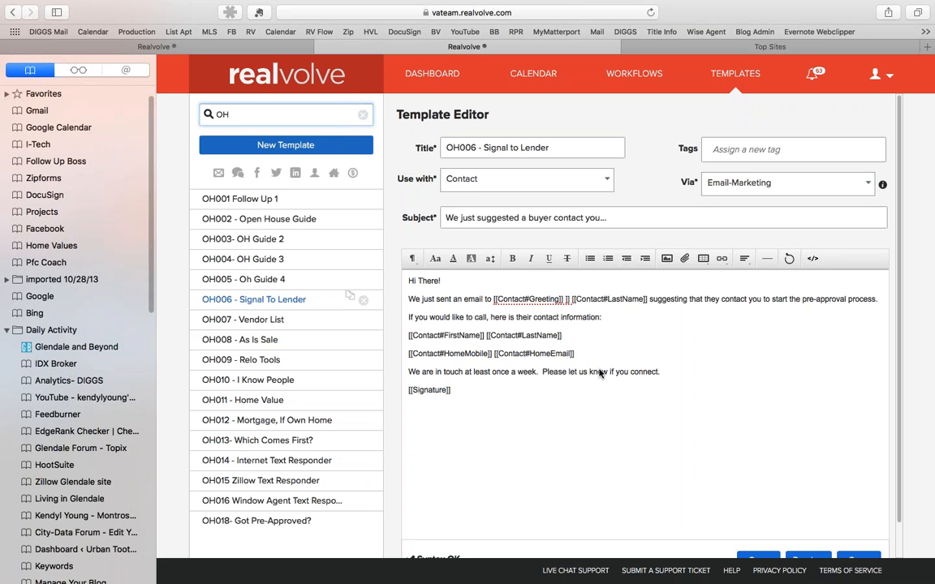
pyautogui.click(206, 47)
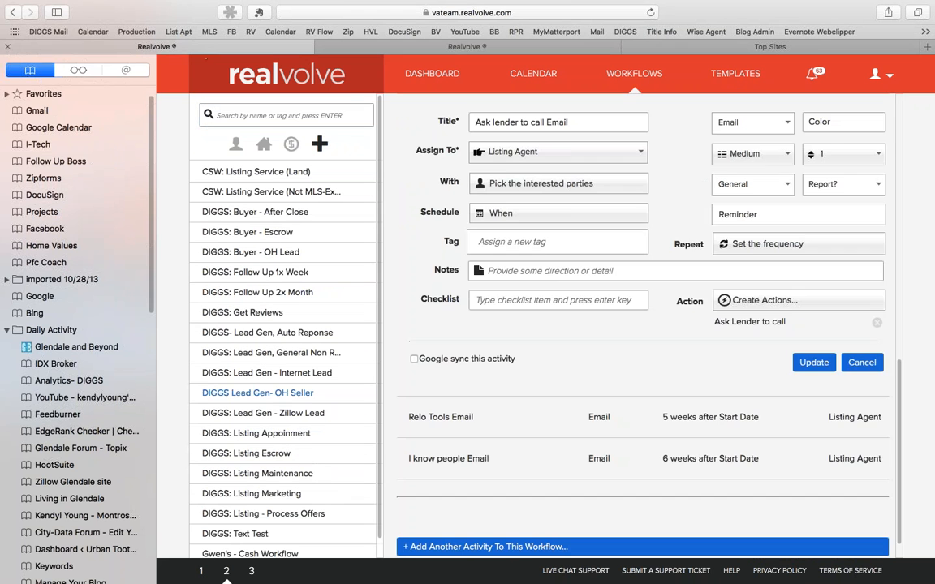
pyautogui.click(816, 362)
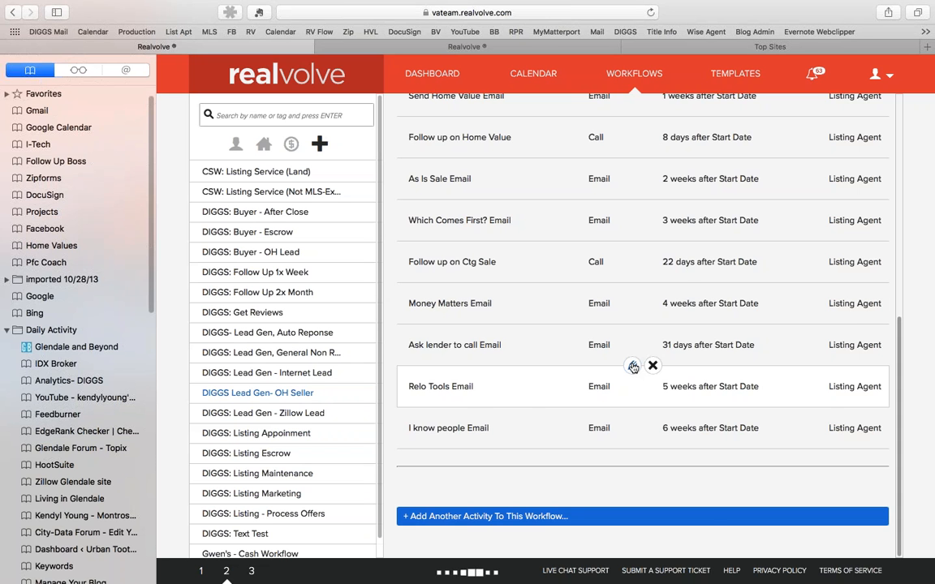
# Step: Review the Relo Tools Email activity, its Zip Lookup and Address Reporter action and the OH009 - Relo Tools template
pyautogui.click(633, 367)
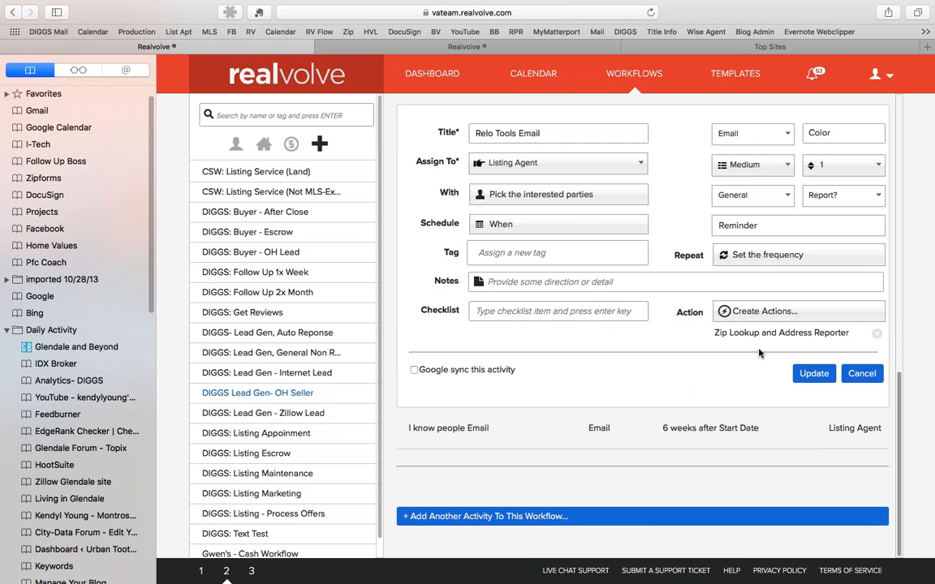
pyautogui.click(398, 50)
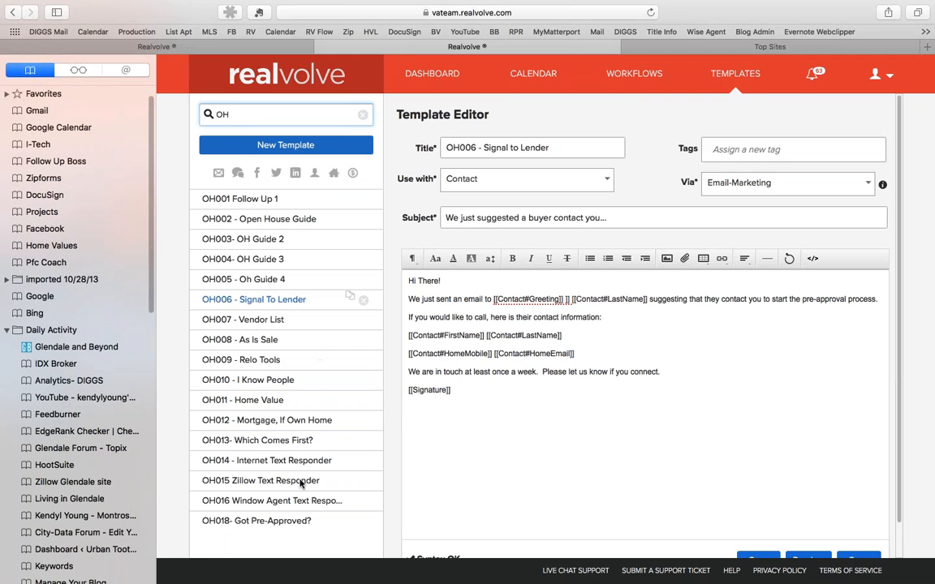
pyautogui.moveTo(318, 62)
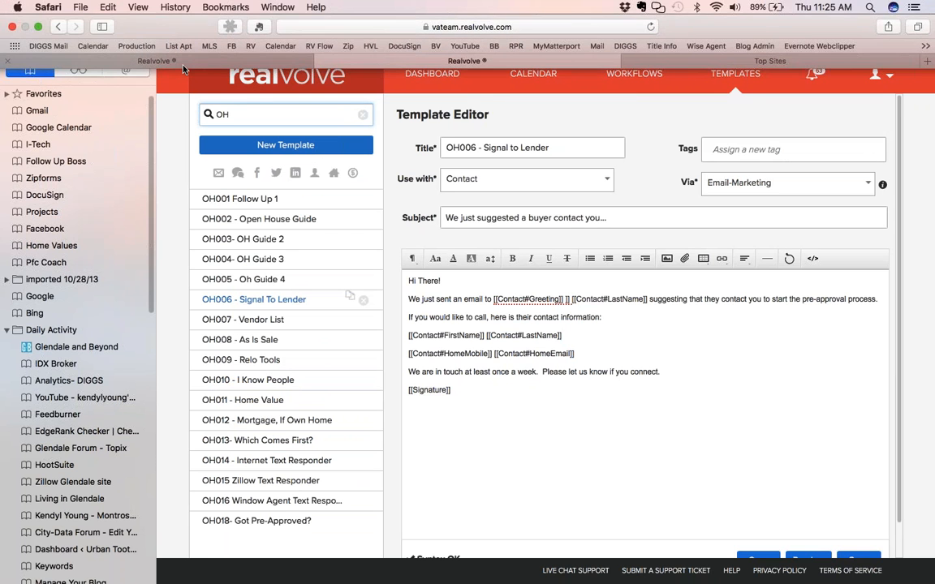
pyautogui.click(185, 64)
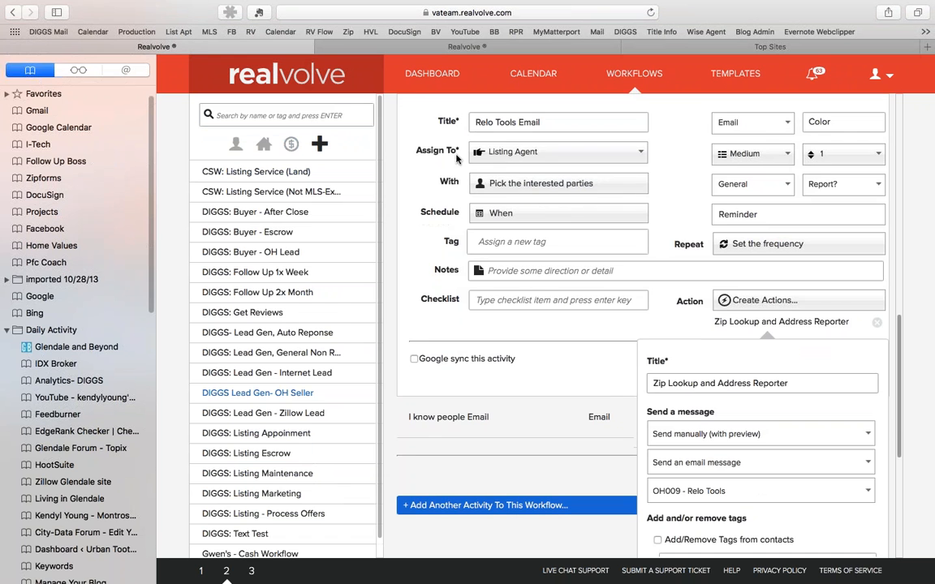
pyautogui.click(448, 47)
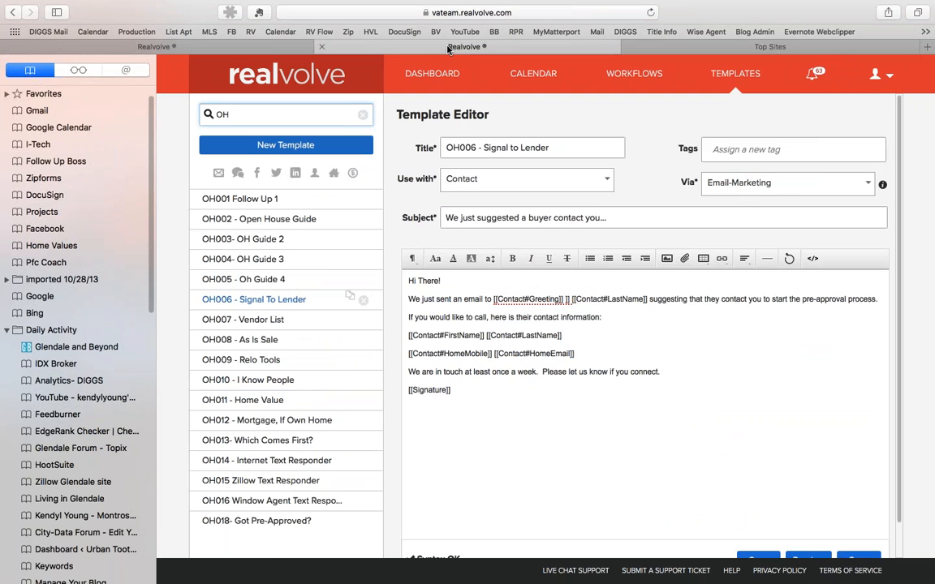
pyautogui.click(243, 363)
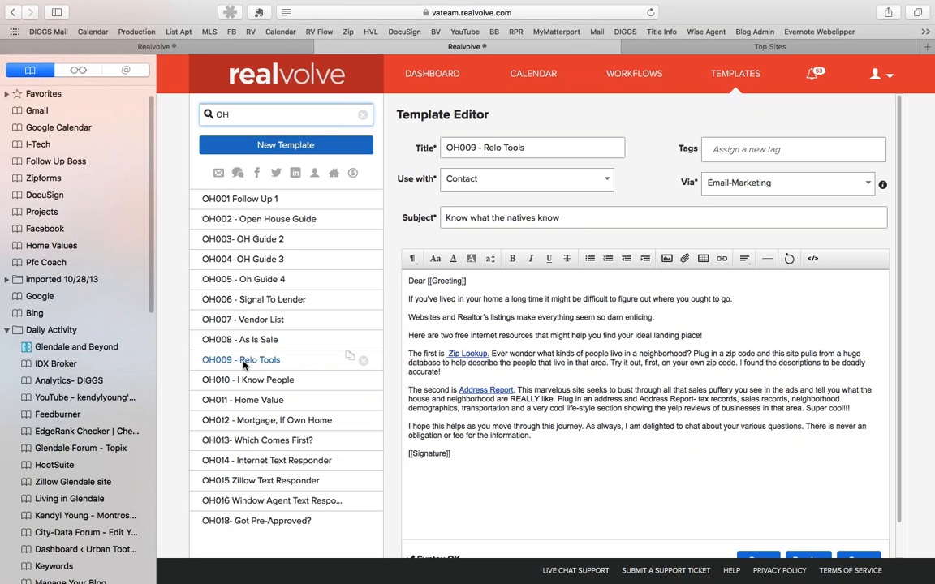
# Step: Inspect the URL behind the Zip Lookup link in the OH009 - Relo Tools template without changing it
pyautogui.click(474, 355)
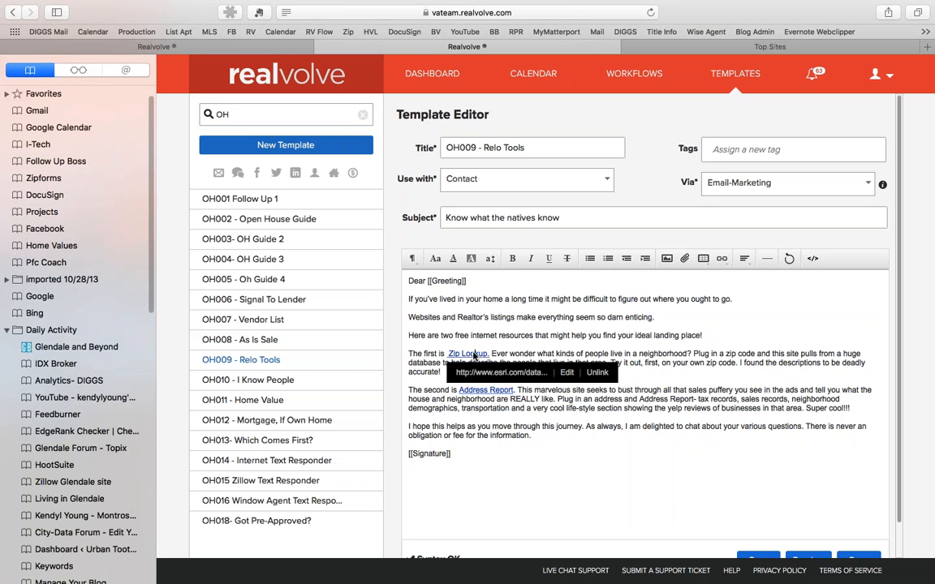
pyautogui.click(568, 374)
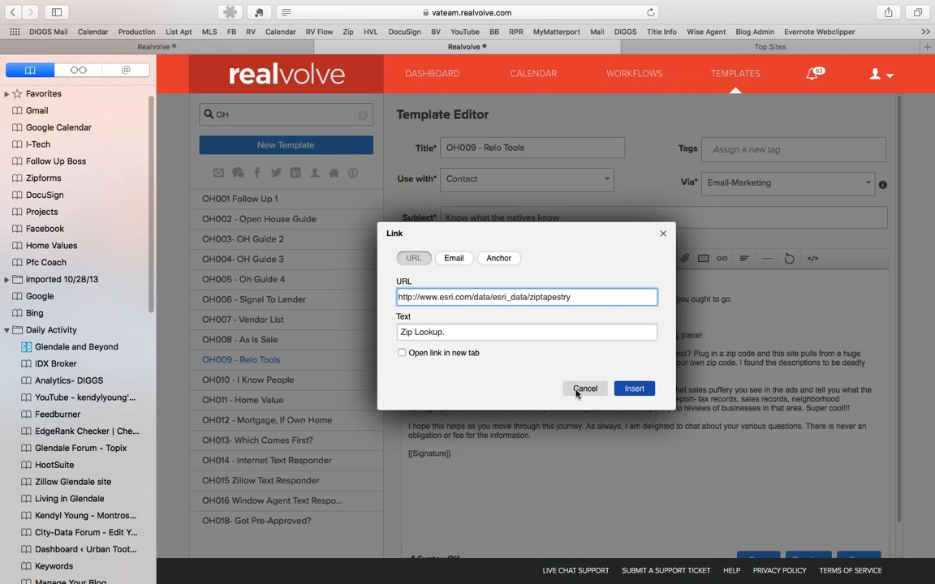
pyautogui.click(584, 389)
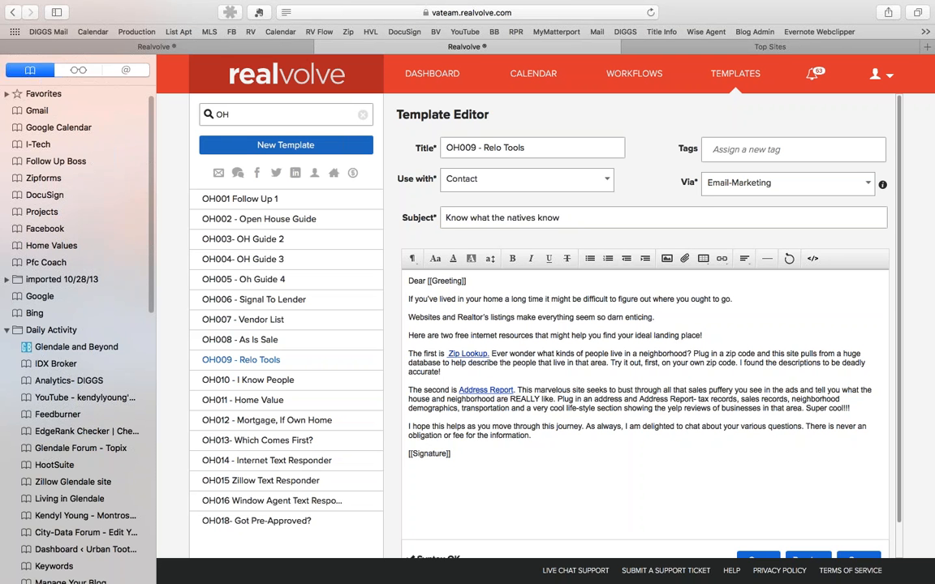
# Step: Save the Zip Lookup and Address Reporter action with the OH009 - Relo Tools template and update the Relo Tools Email activity
pyautogui.click(267, 48)
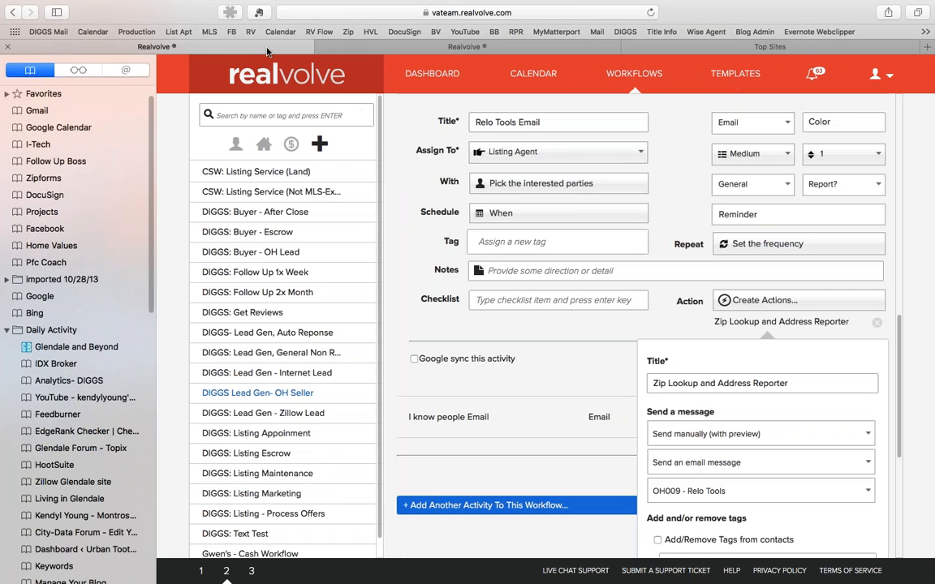
pyautogui.scroll(-5, 572, 406)
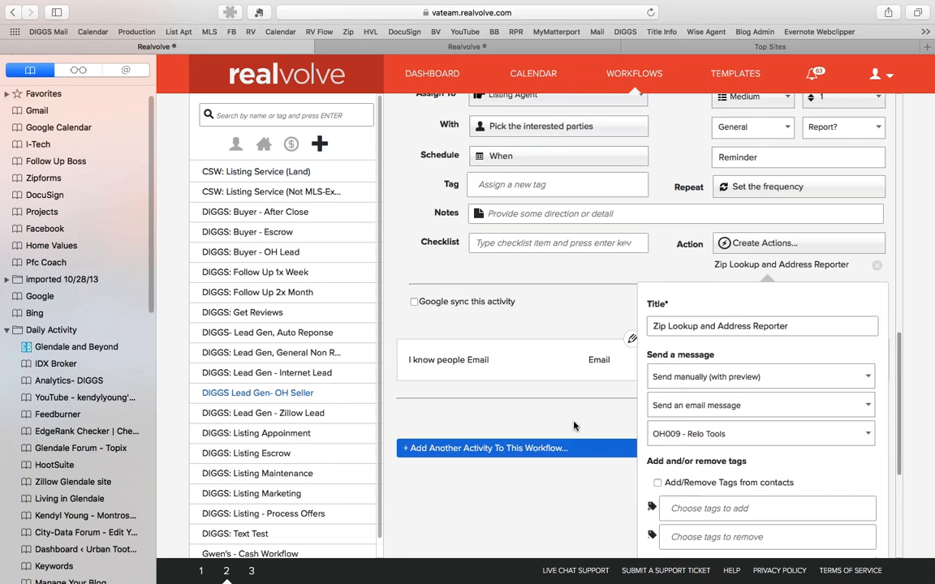
pyautogui.scroll(-2, 573, 426)
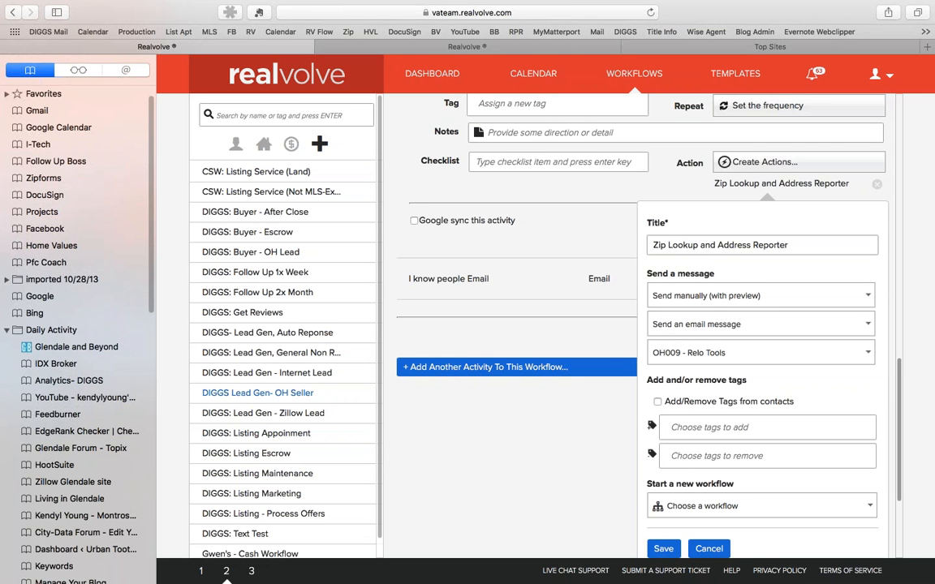
pyautogui.click(663, 550)
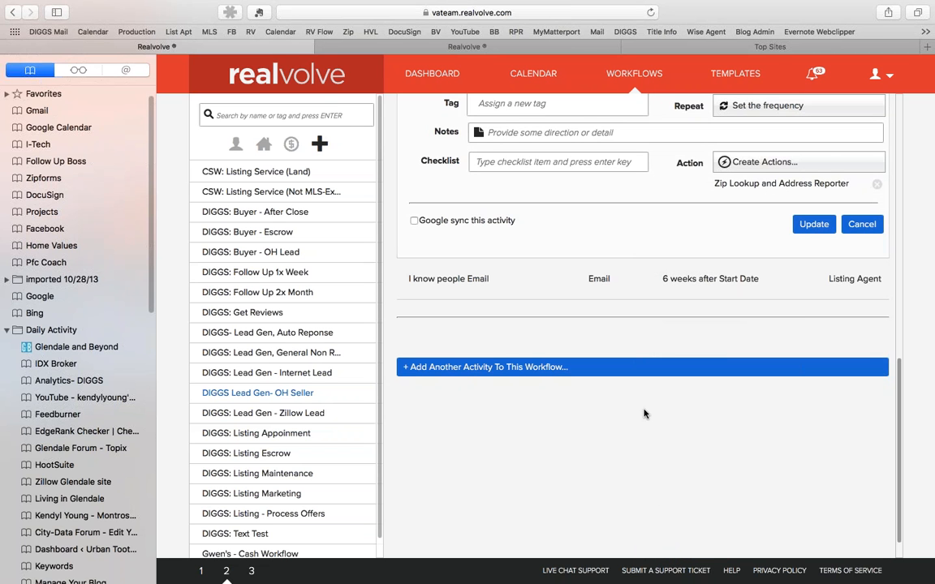
pyautogui.scroll(2, 644, 413)
pyautogui.click(813, 373)
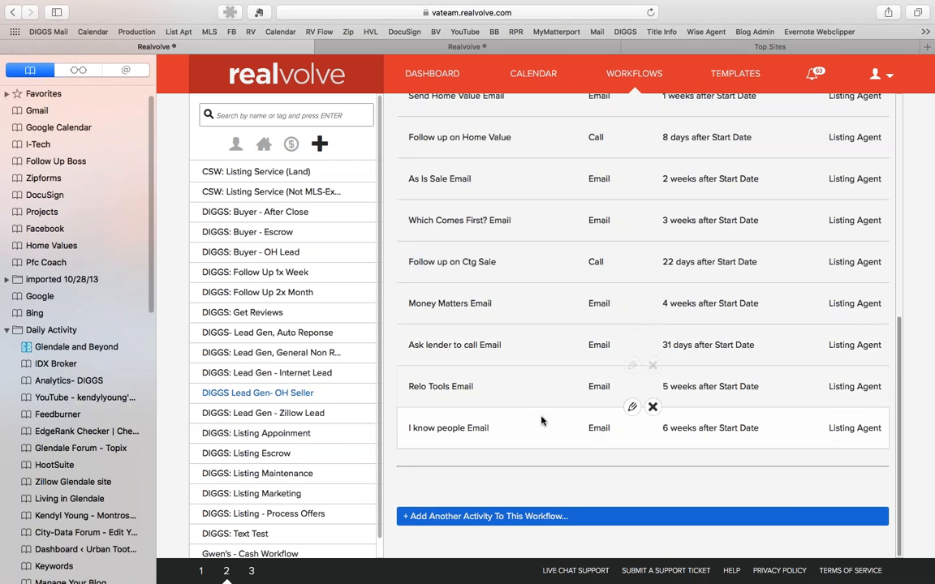
# Step: Review the I know people Email activity and the OH010 - I know people template, closing the activity with an update
pyautogui.click(633, 408)
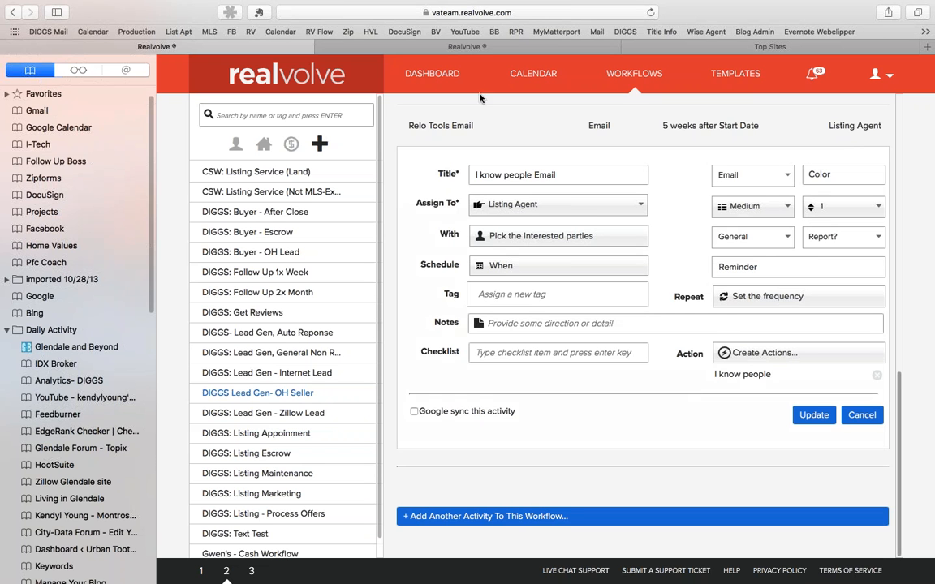
pyautogui.click(456, 47)
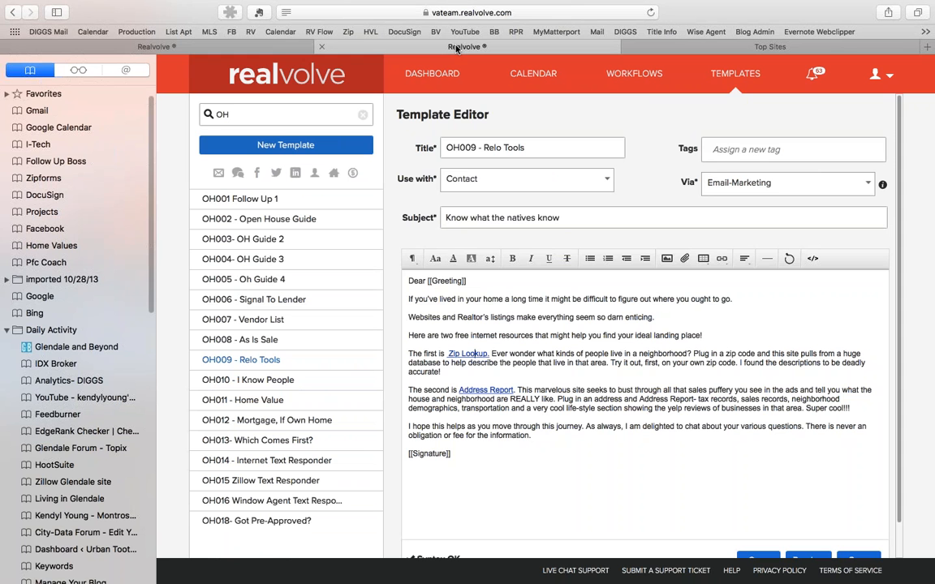
pyautogui.click(280, 380)
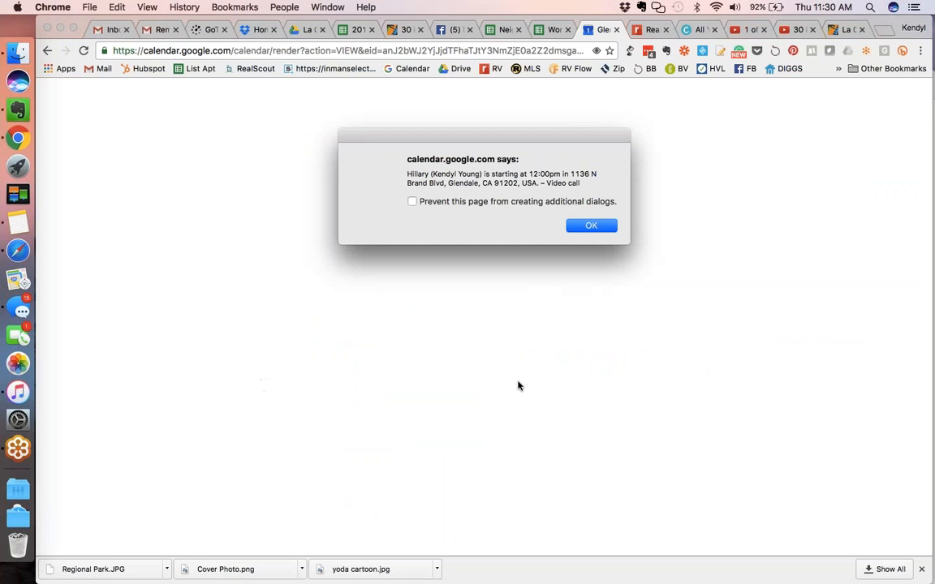
pyautogui.hotkey('ctrl', 'Right')
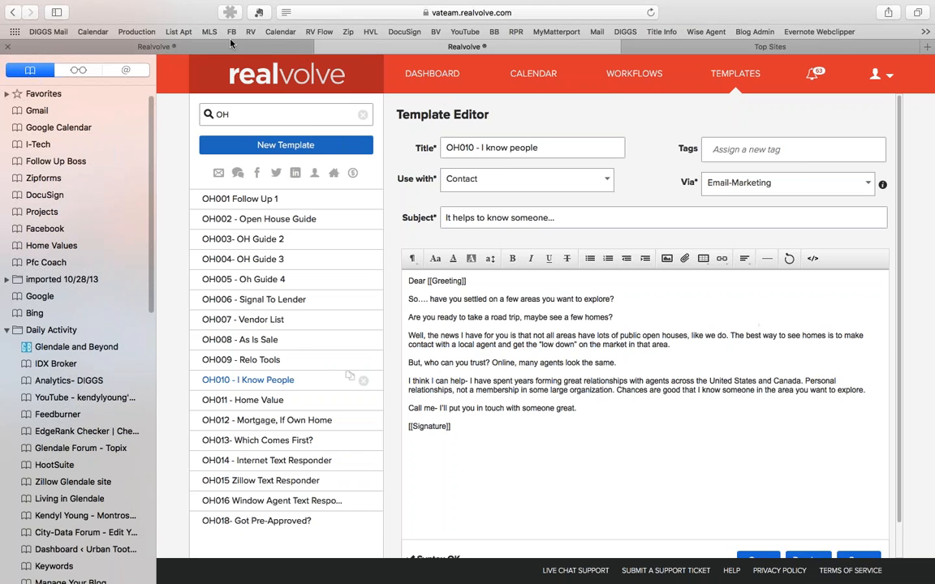
pyautogui.click(207, 39)
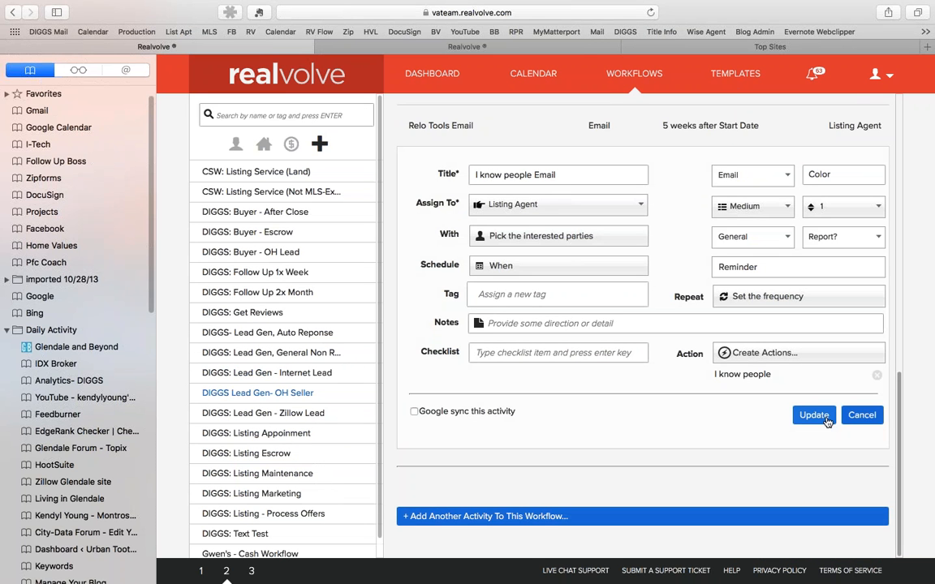
pyautogui.click(827, 422)
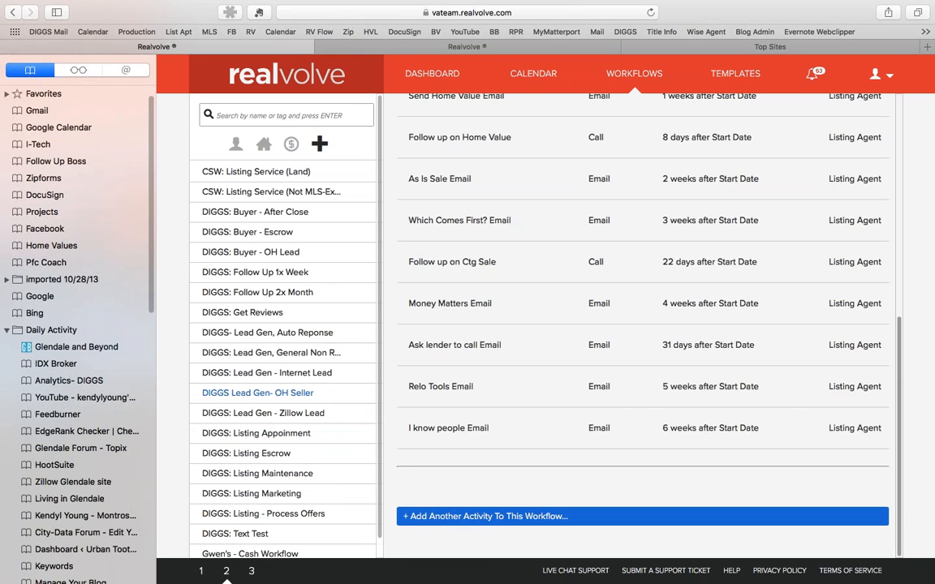
# Step: Look over the DIGGS Lead Gen- OH Seller workflow's complete list of activities and their schedule
pyautogui.moveTo(750, 434)
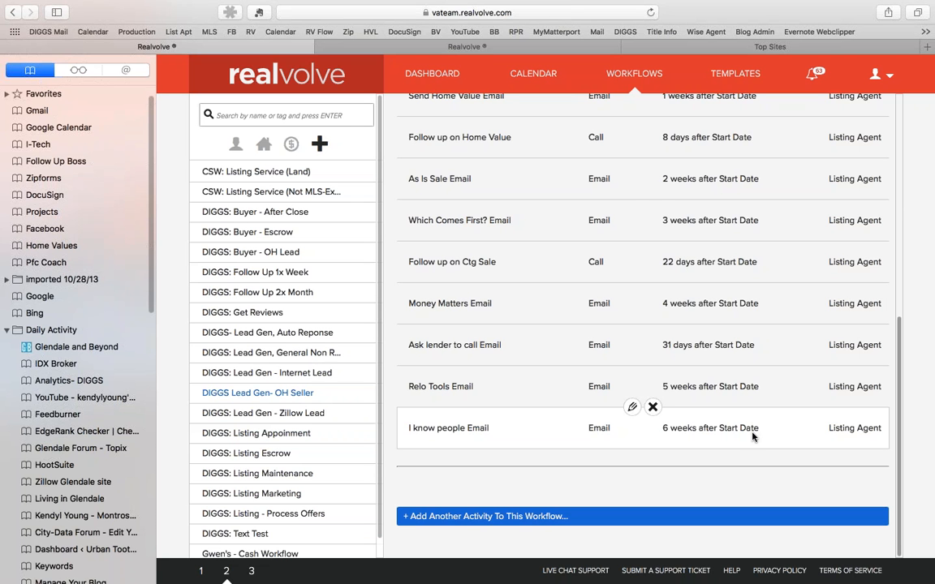
pyautogui.click(433, 47)
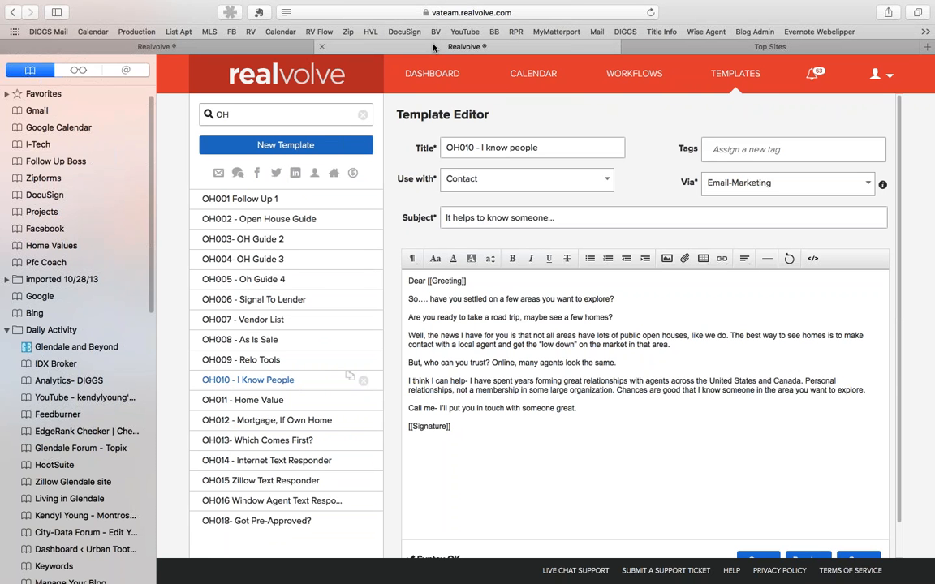
pyautogui.click(213, 49)
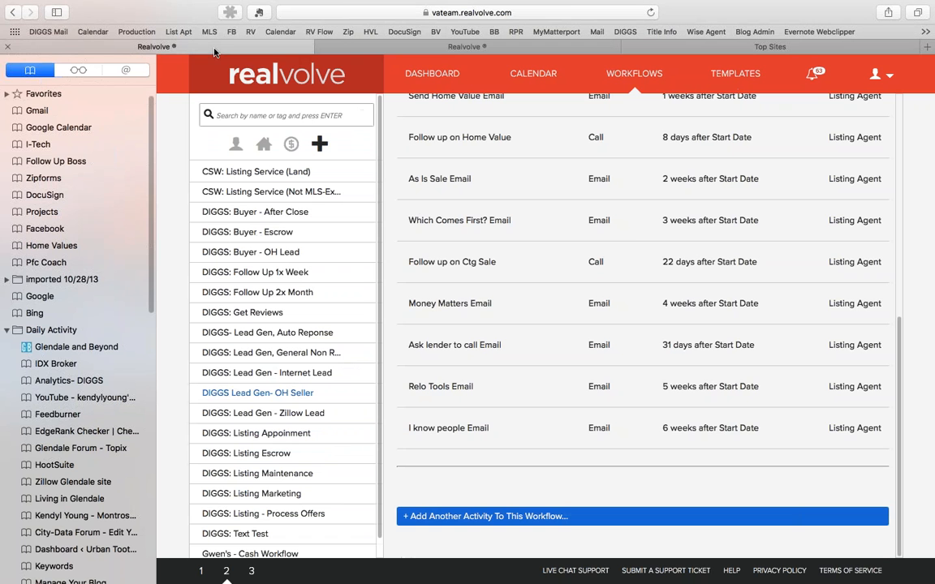
pyautogui.scroll(5, 633, 243)
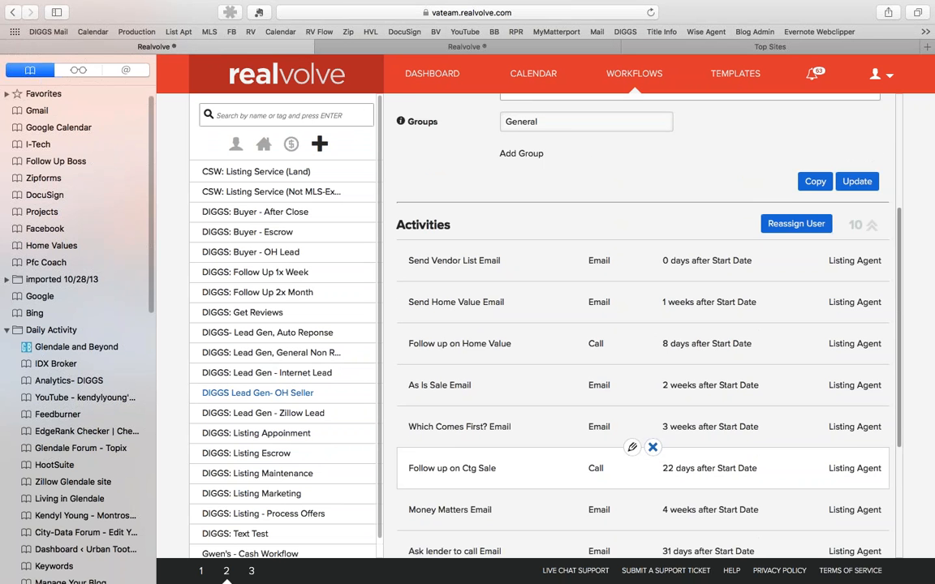
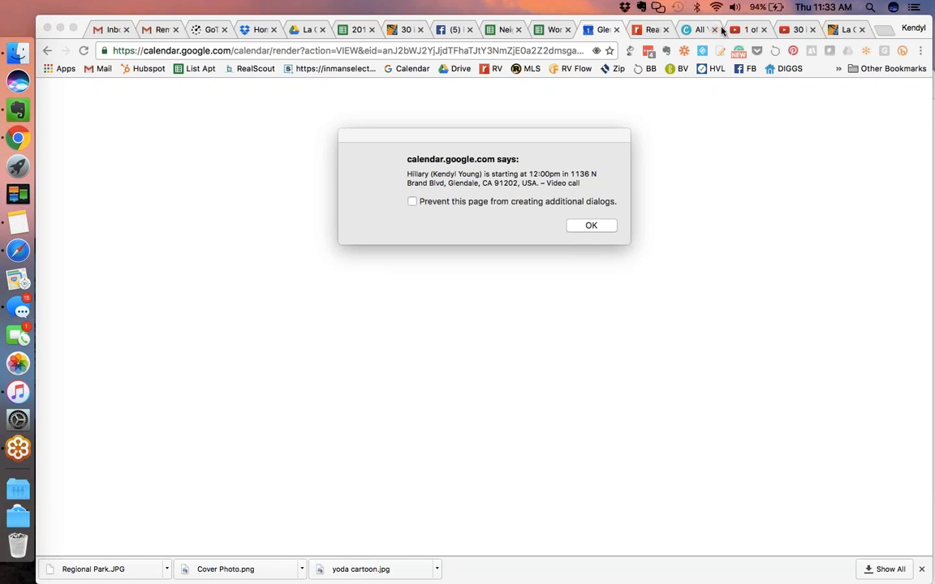
# Step: Switch to Chrome, dismiss the calendar alert and view the Users & Permissions page in the Realvolve account settings
pyautogui.click(645, 31)
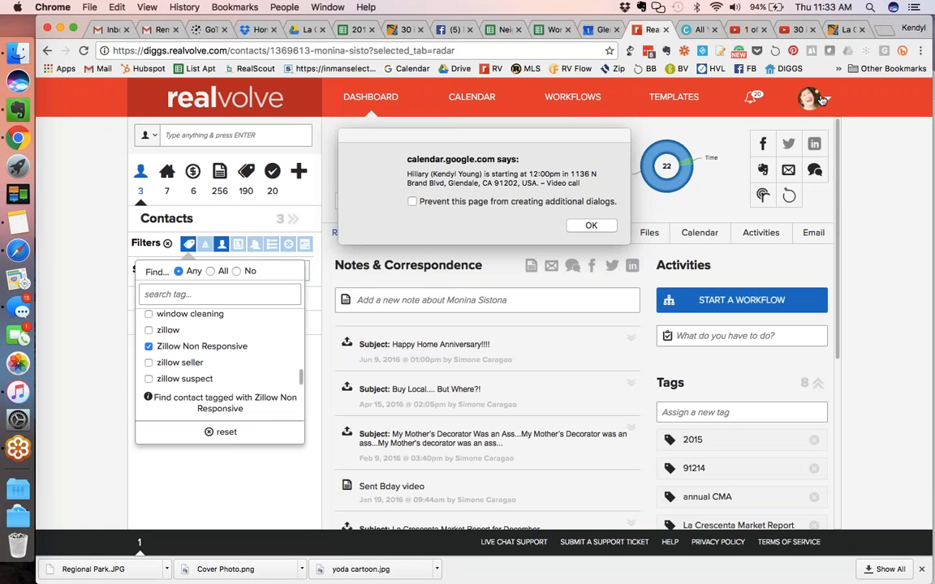
pyautogui.click(822, 99)
pyautogui.click(783, 129)
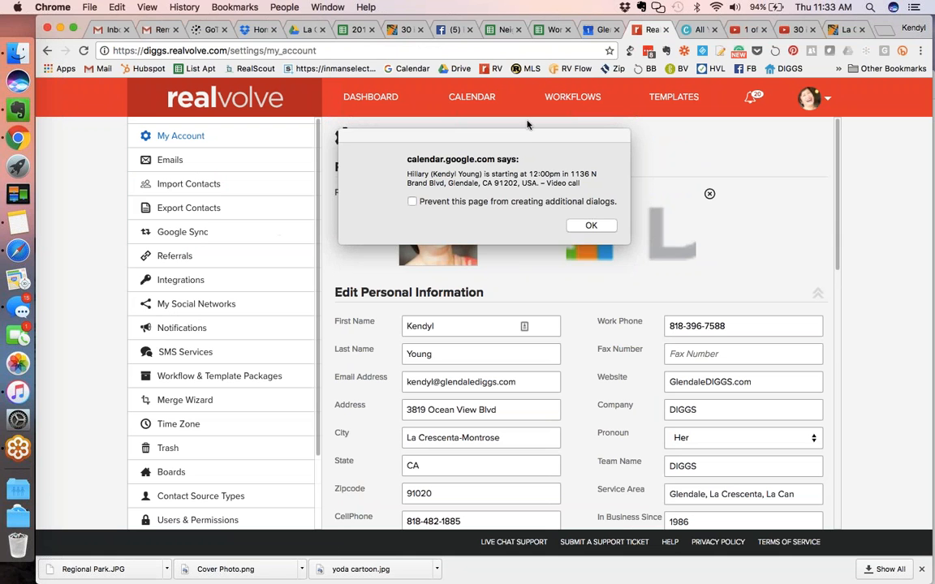
pyautogui.click(590, 227)
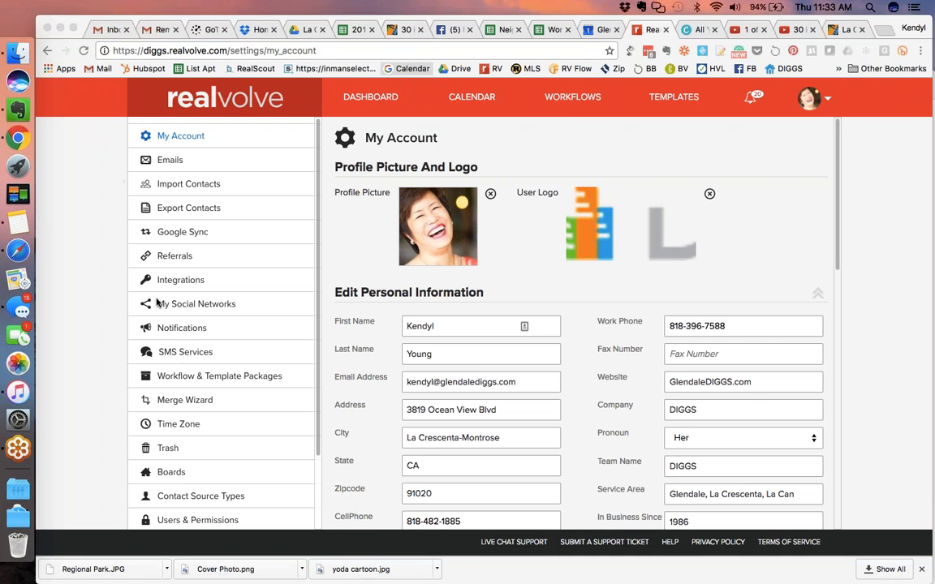
pyautogui.click(198, 520)
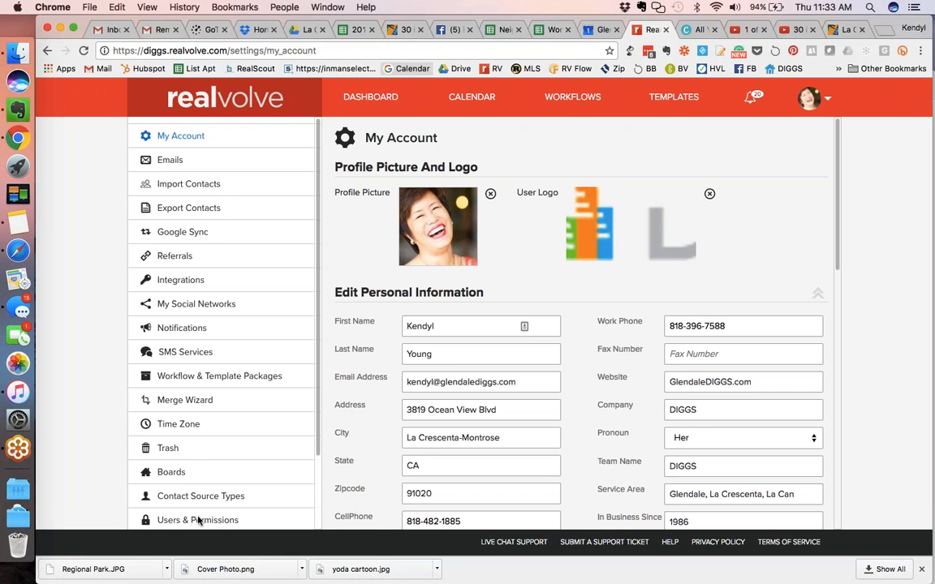
pyautogui.click(198, 520)
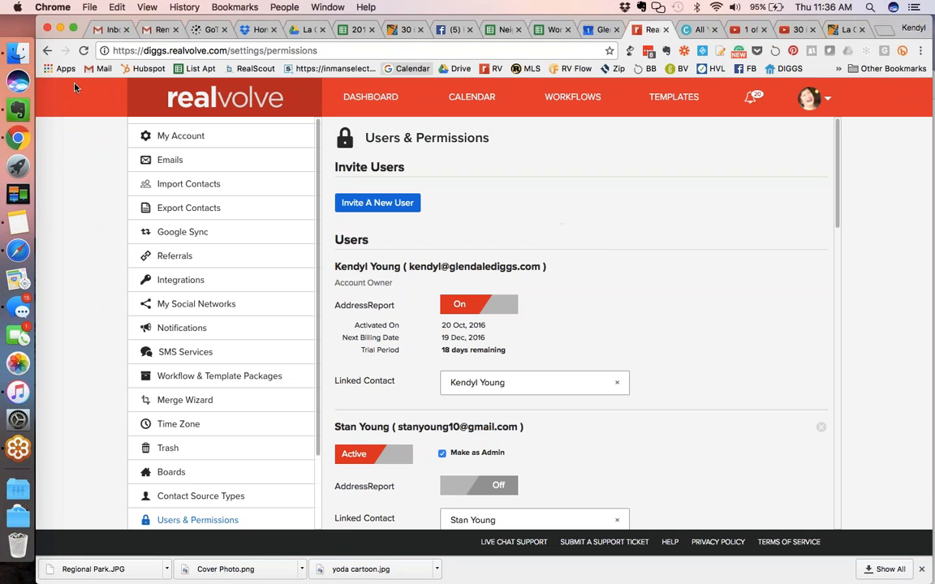
pyautogui.click(56, 153)
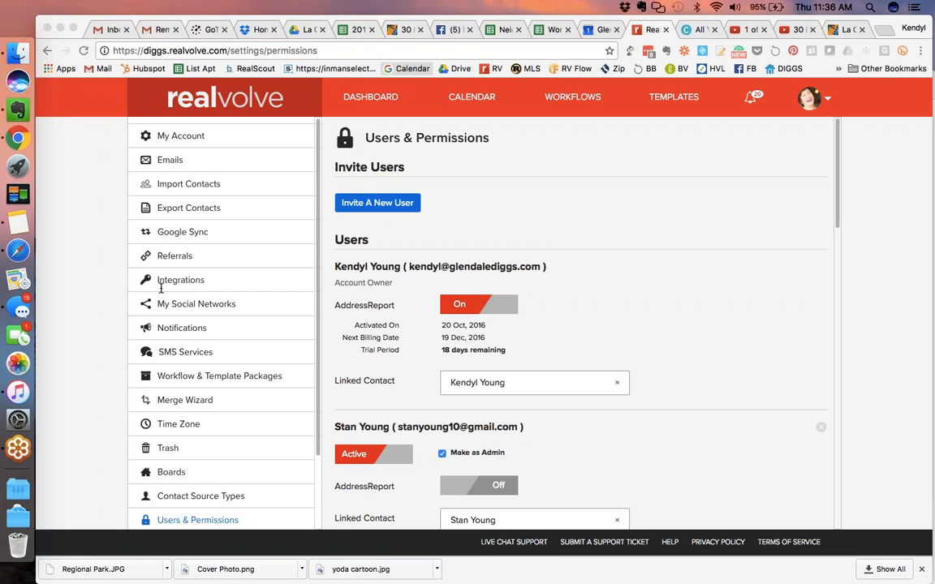
pyautogui.click(770, 274)
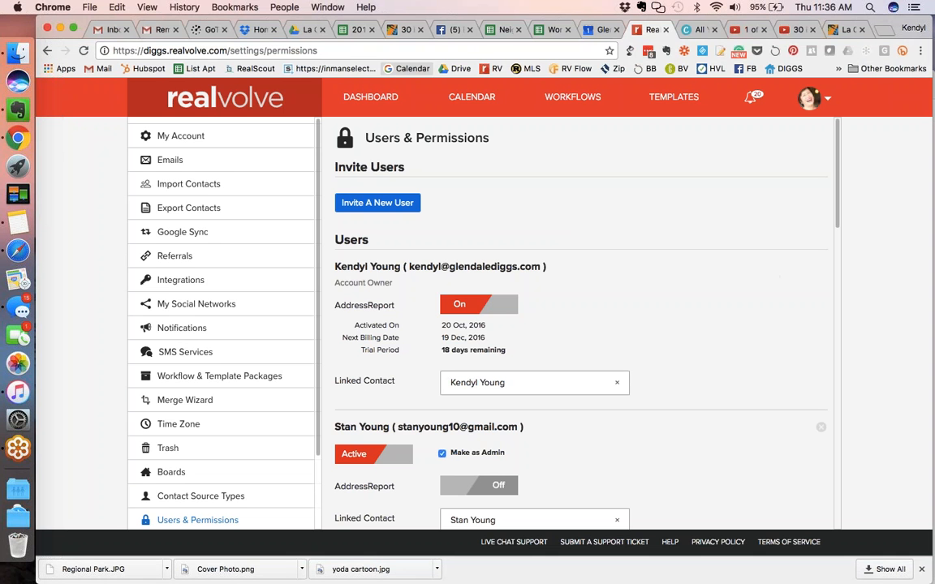
# Step: Return to Safari, reopen the workflow list and locate DIGGS Lead Gen- OH Seller on its second page
pyautogui.click(14, 254)
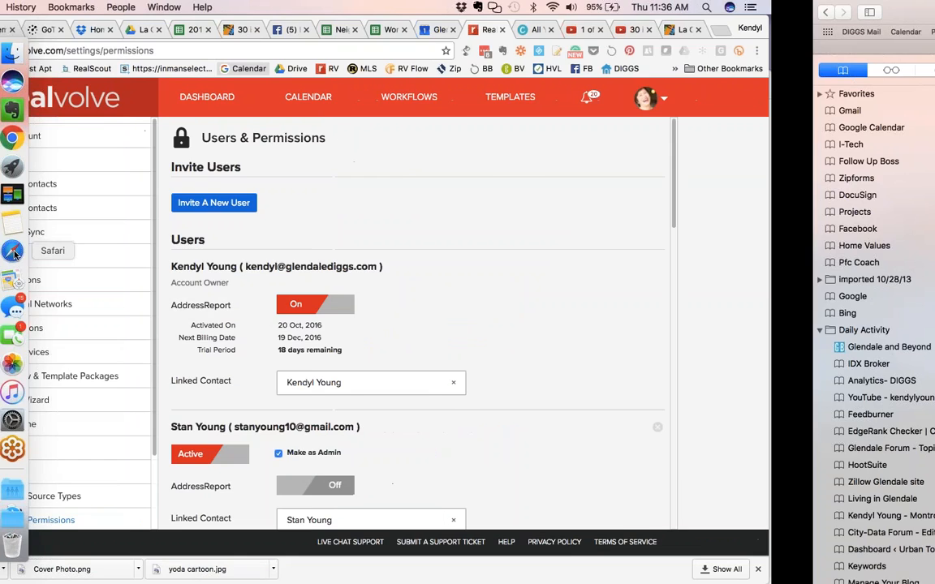
pyautogui.scroll(-1, 262, 487)
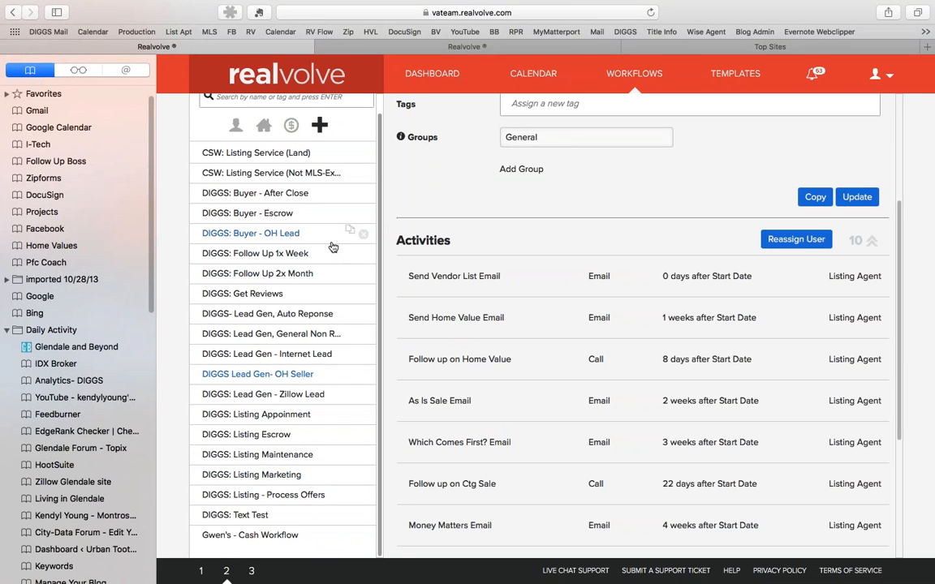
pyautogui.scroll(2, 334, 247)
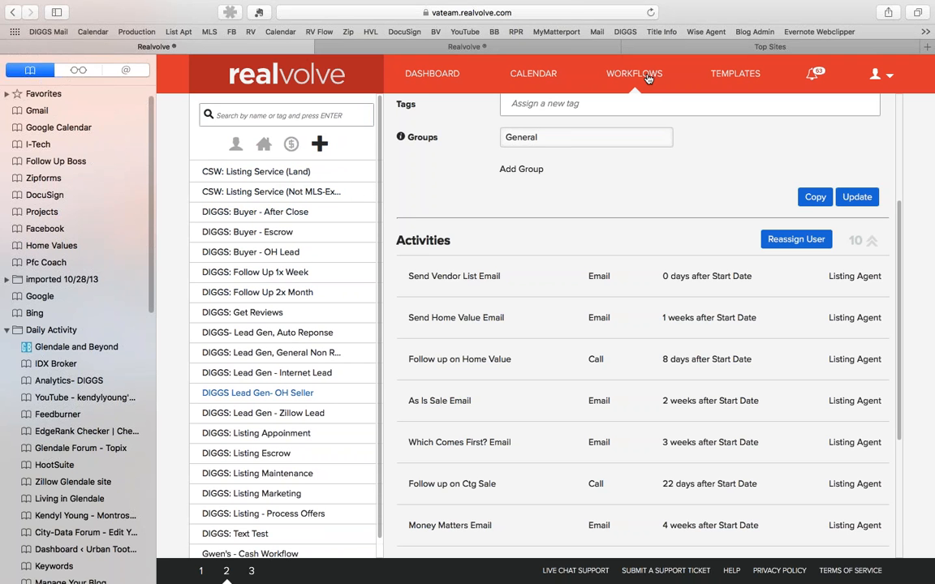
pyautogui.click(648, 78)
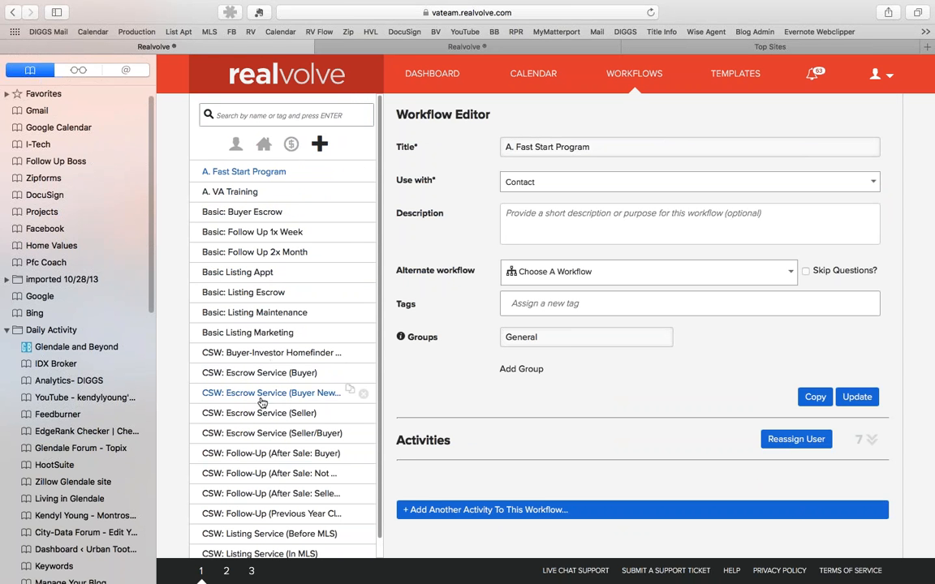
pyautogui.scroll(-1, 262, 403)
pyautogui.scroll(-1, 262, 403)
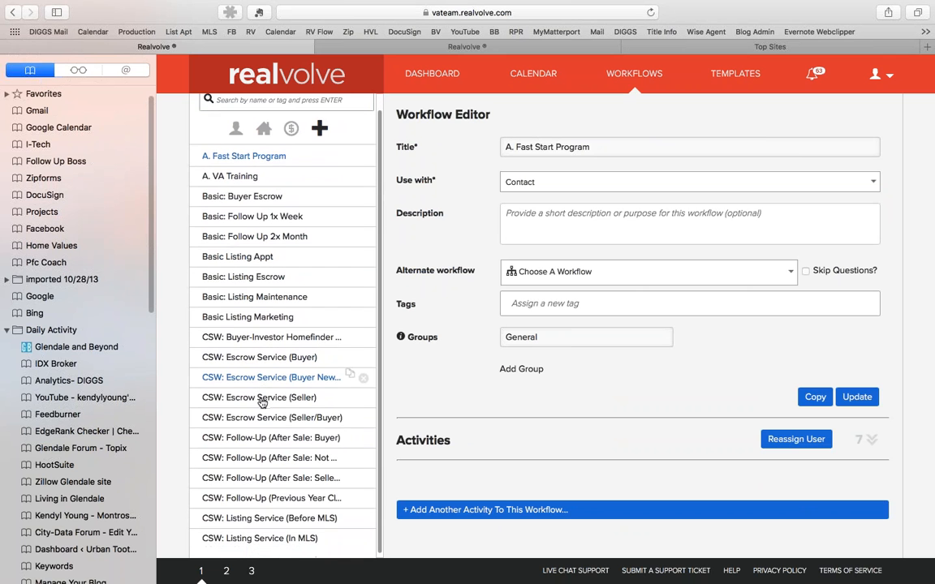
pyautogui.click(227, 572)
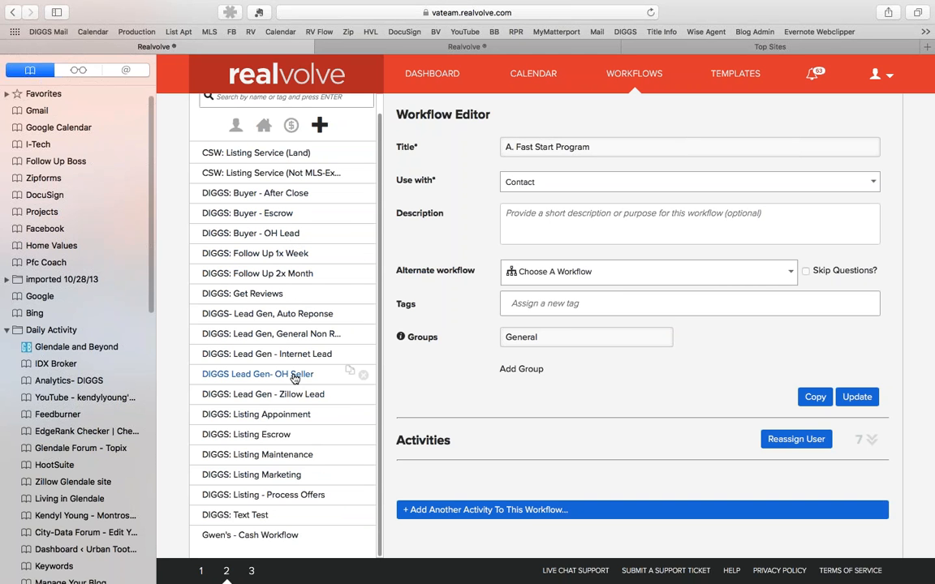
pyautogui.moveTo(233, 379); pyautogui.dragTo(302, 382)
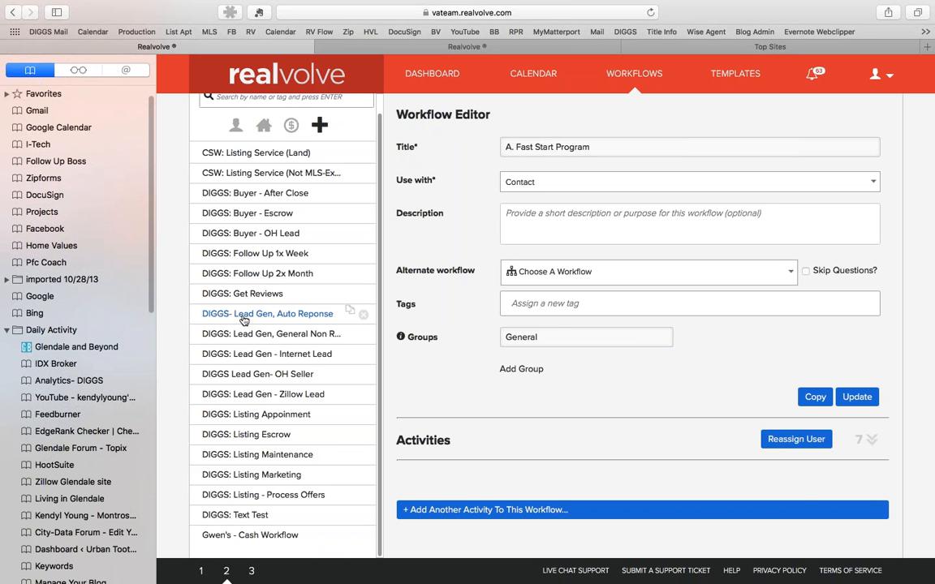
# Step: Switch back to Chrome with the Realvolve Users & Permissions settings
pyautogui.hotkey('ctrl', 'Left')
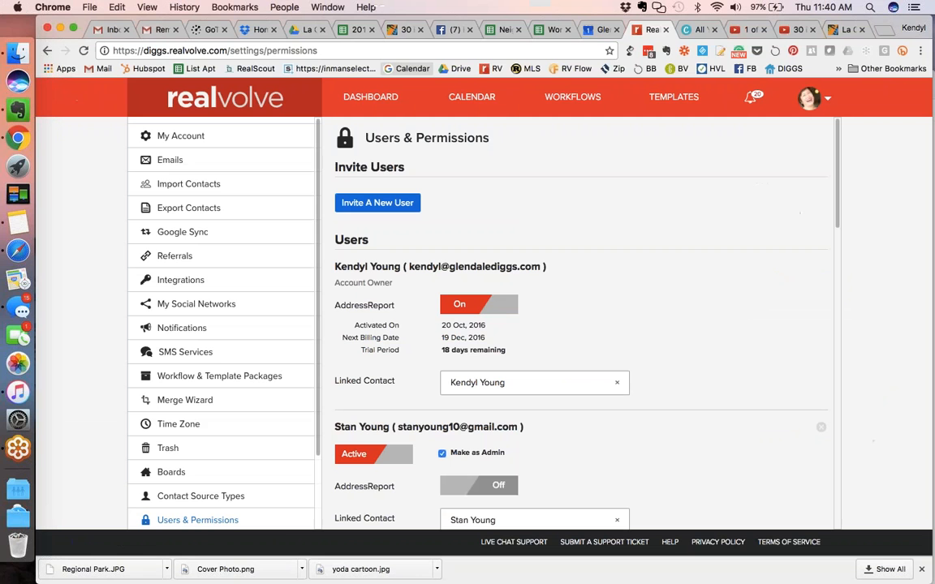